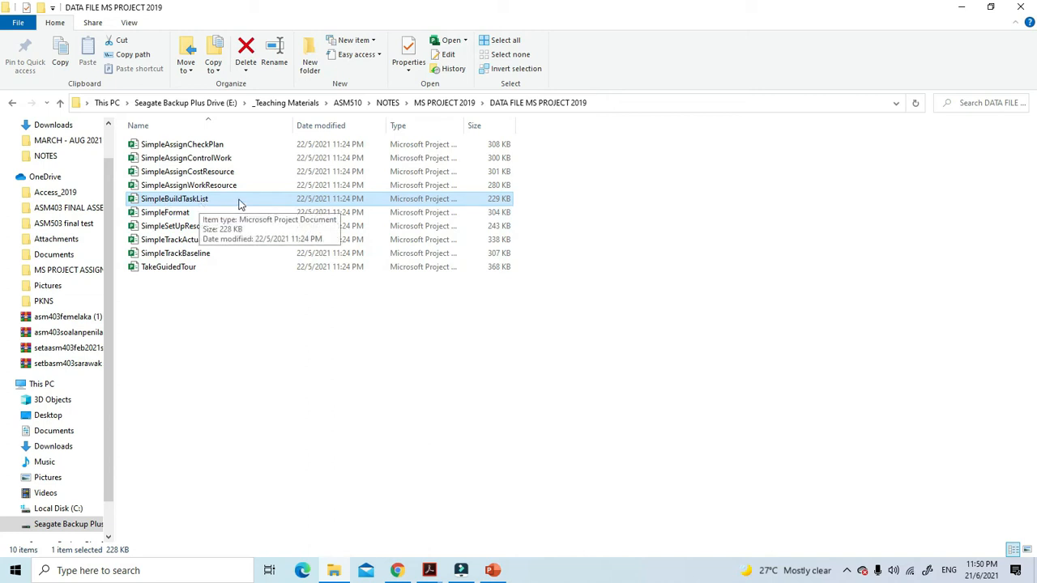
# Open the SimpleBuildTaskList project file and start saving a copy of it to a browsed location
pyautogui.doubleClick(239, 202)
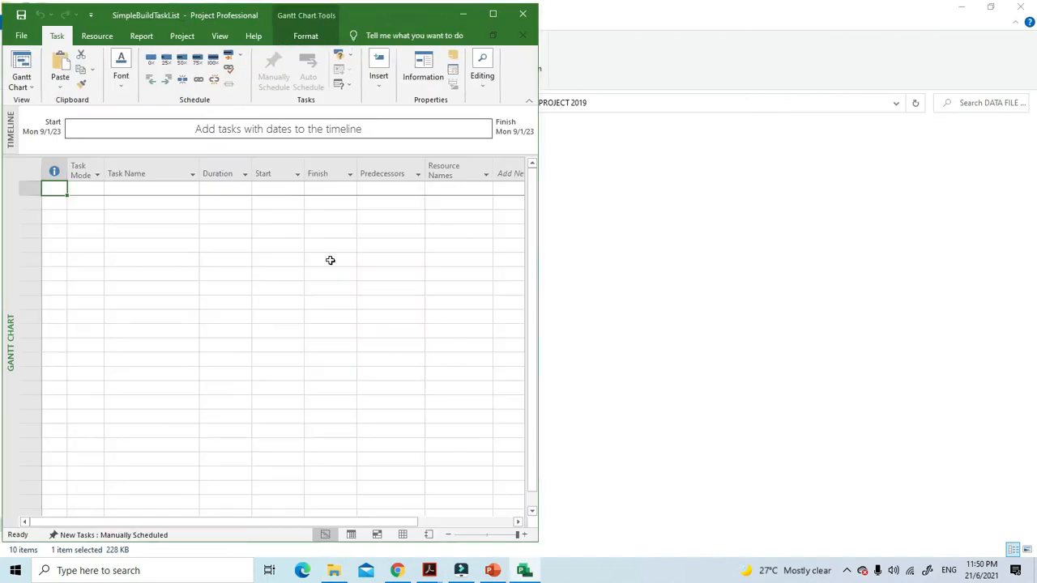
pyautogui.click(24, 36)
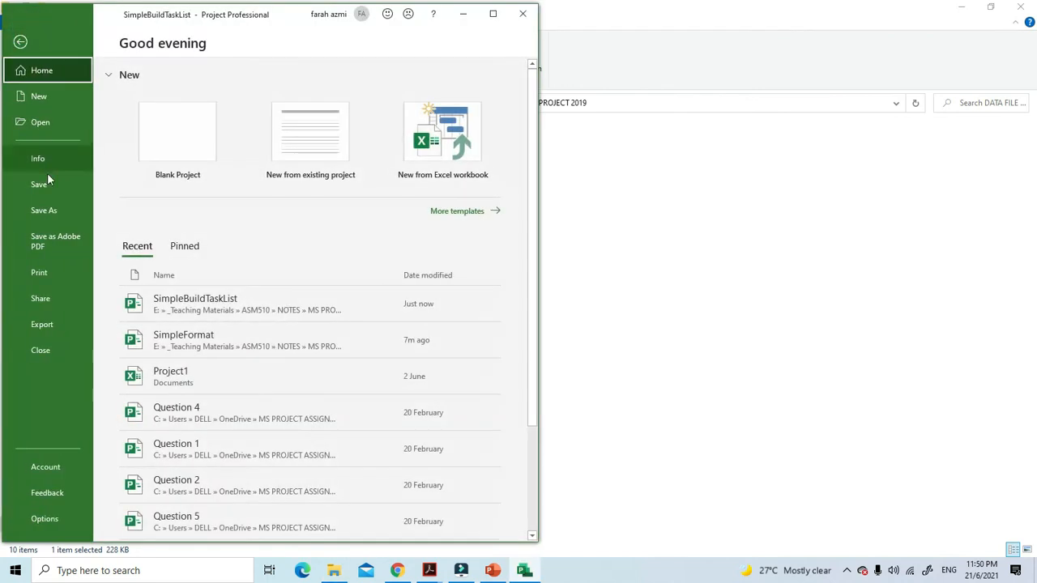
pyautogui.click(40, 210)
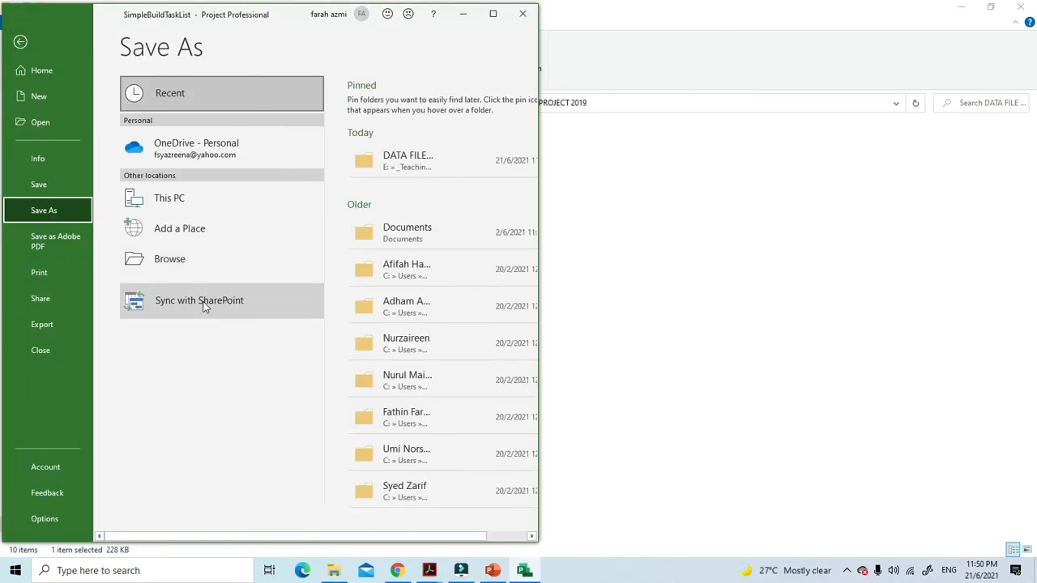
pyautogui.click(180, 265)
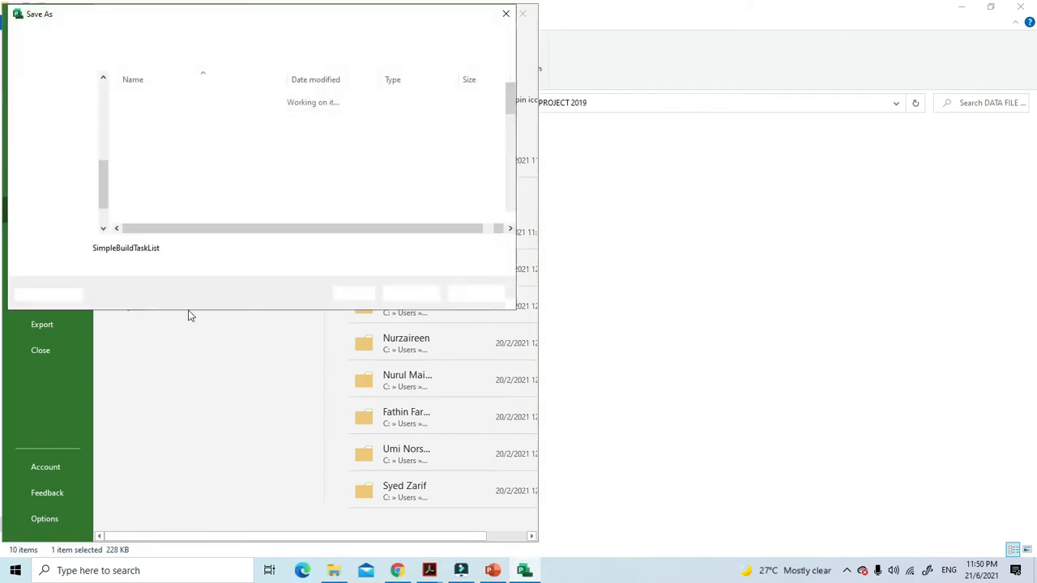
pyautogui.click(203, 265)
# Set the save location to DATA FILE MS PROJECT 2019 on drive E:, under _Teaching Materials, ASM510, NOTES, MS PROJECT 2019
pyautogui.click(101, 167)
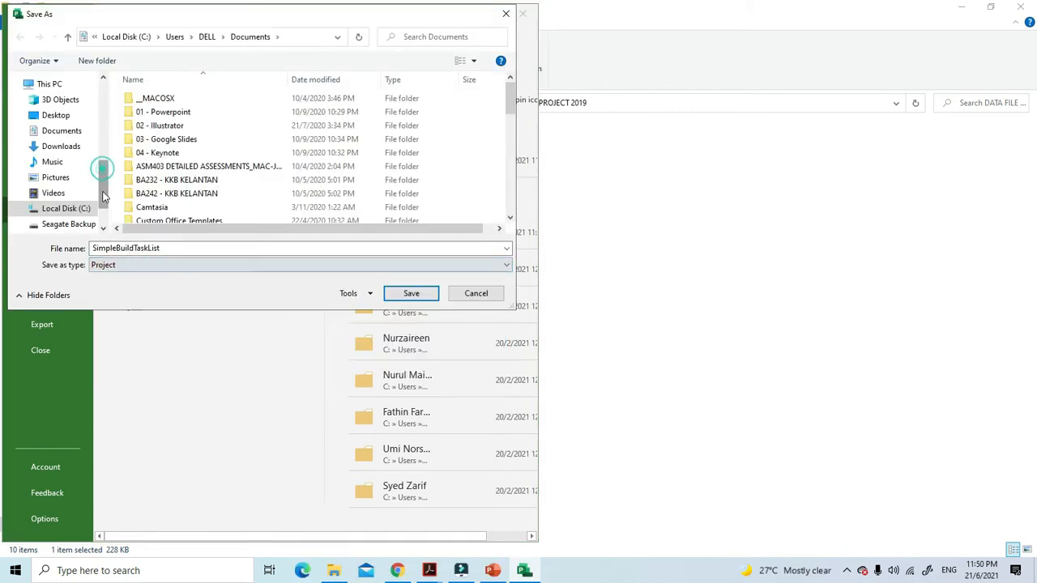
pyautogui.click(68, 223)
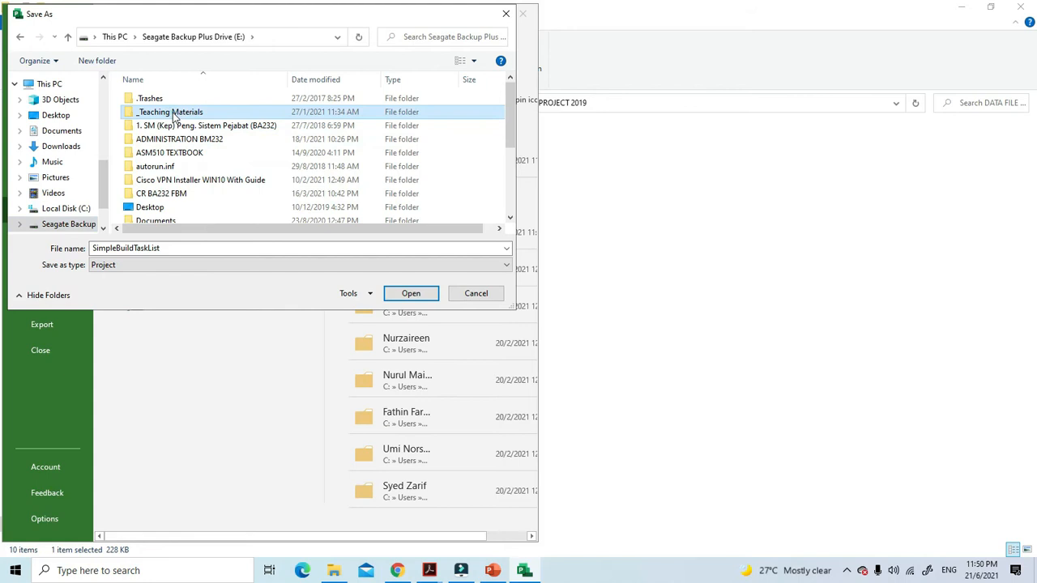
pyautogui.doubleClick(173, 111)
pyautogui.scroll(-1, 174, 171)
pyautogui.scroll(1, 175, 186)
pyautogui.doubleClick(173, 153)
pyautogui.scroll(-2, 173, 162)
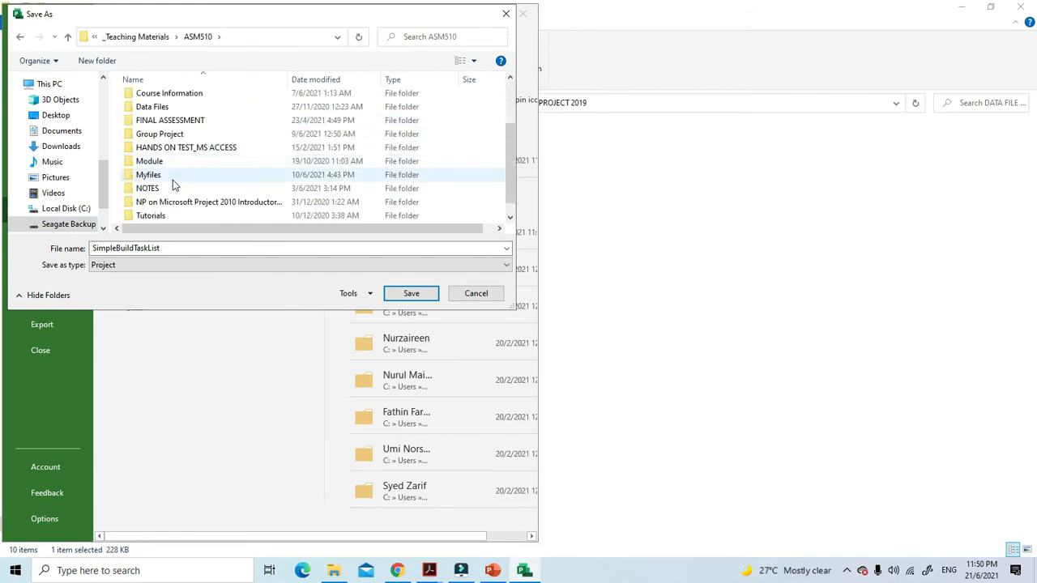
pyautogui.doubleClick(173, 188)
pyautogui.doubleClick(163, 115)
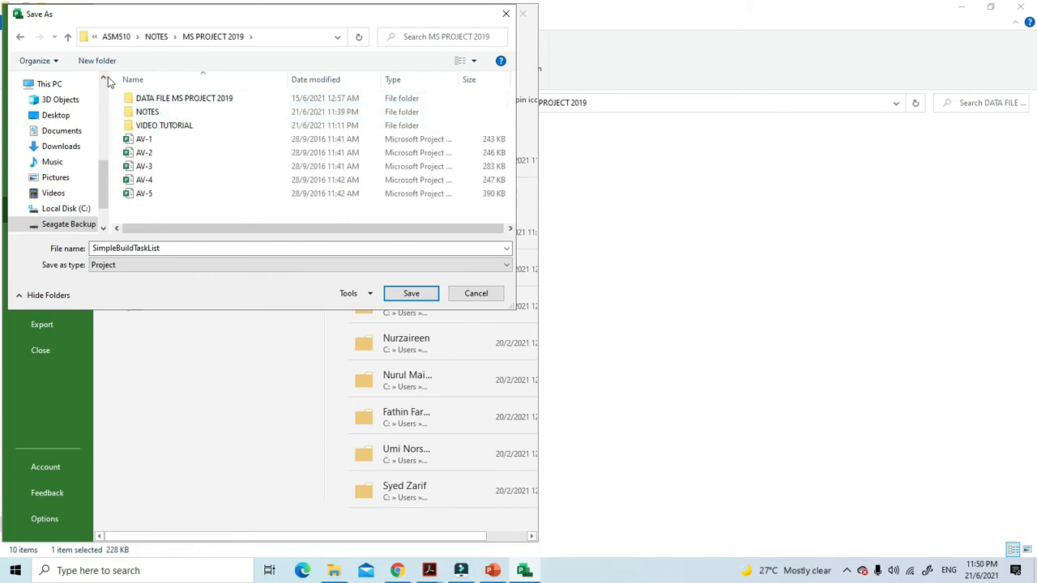
pyautogui.doubleClick(146, 98)
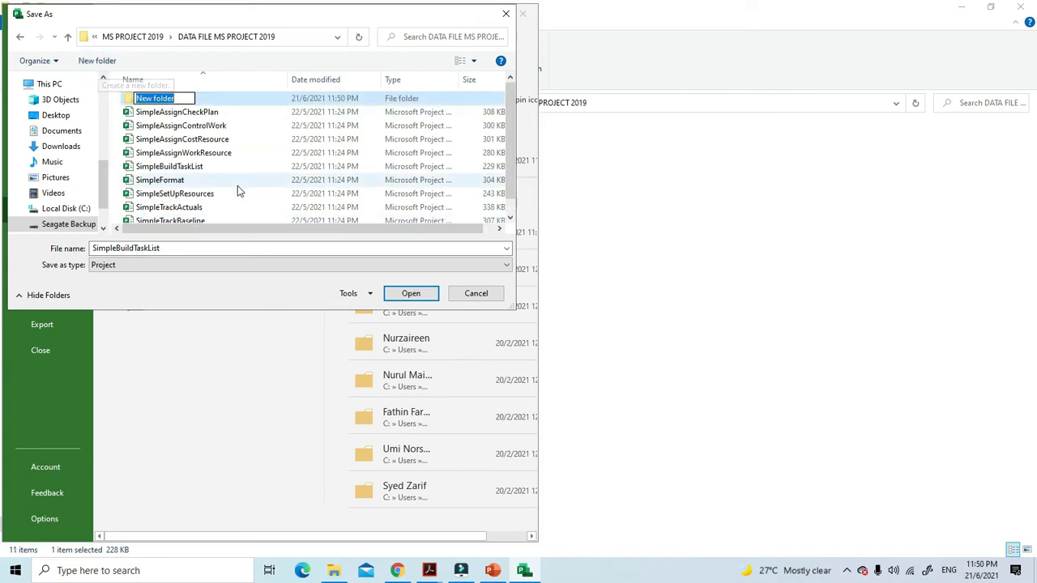
# Create a folder named Mine there and save SimpleBuildTaskList in it as a Project file
pyautogui.write('Mine')
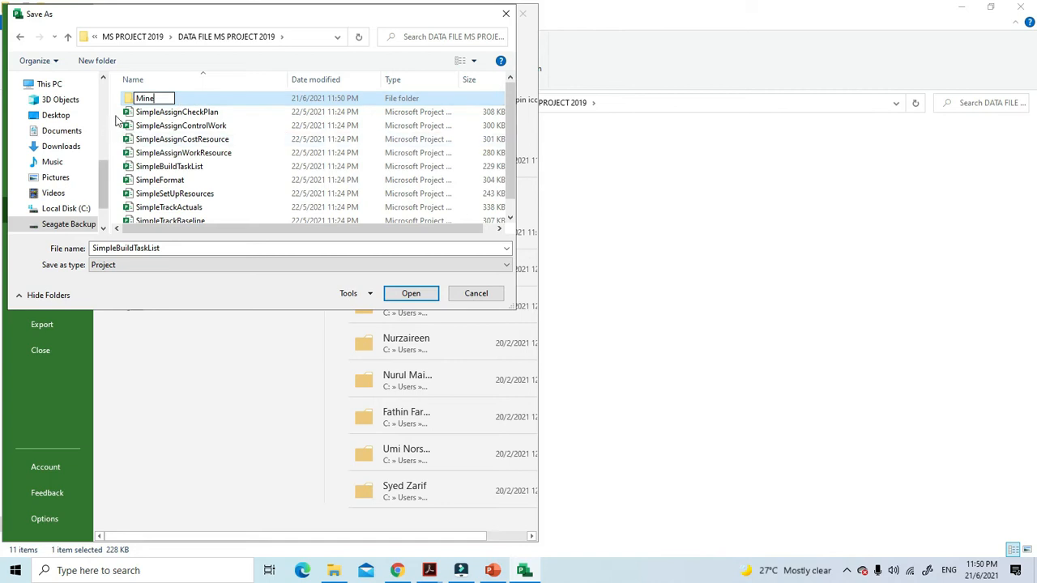
pyautogui.doubleClick(140, 100)
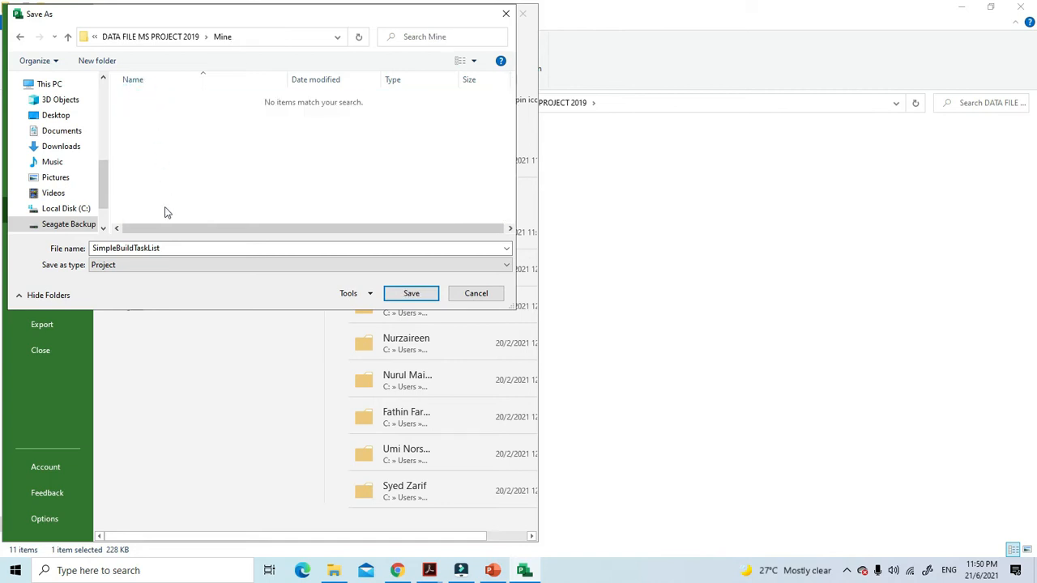
pyautogui.click(398, 293)
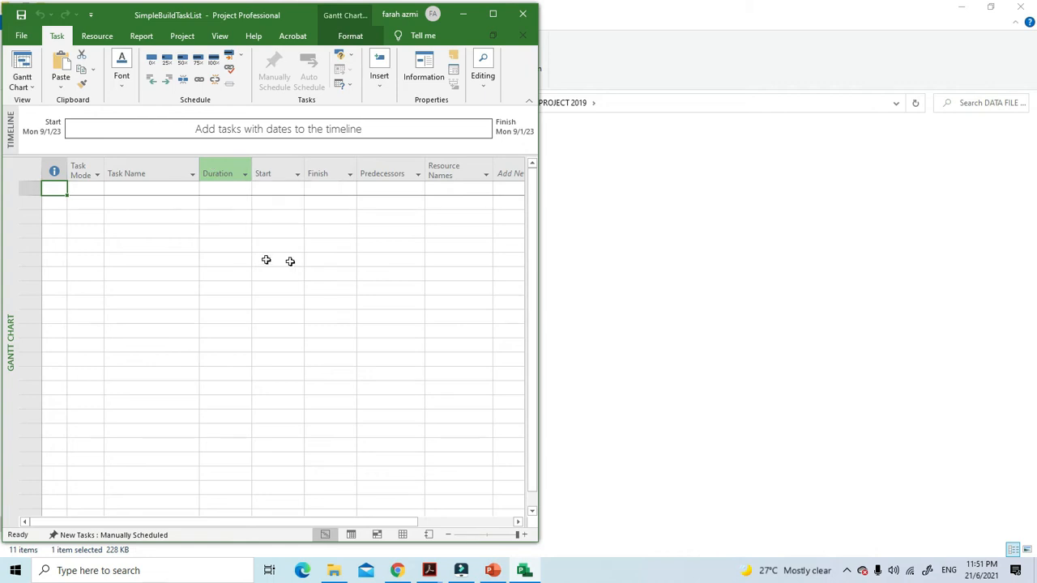
# Switch to the MODULE 3 PDF in Adobe Acrobat and arrange its window side by side with the project window
pyautogui.moveTo(435, 574)
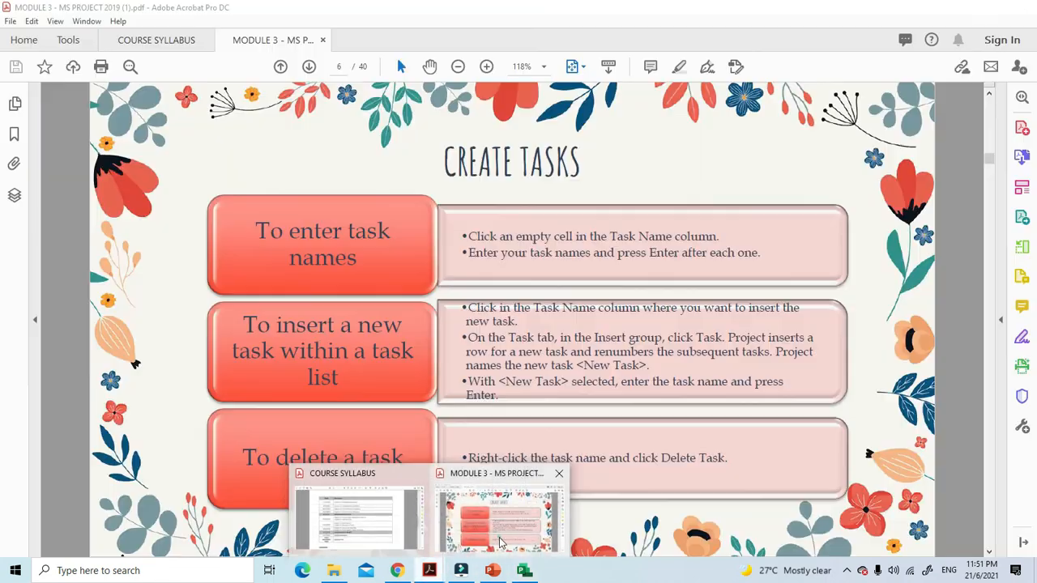
pyautogui.click(500, 541)
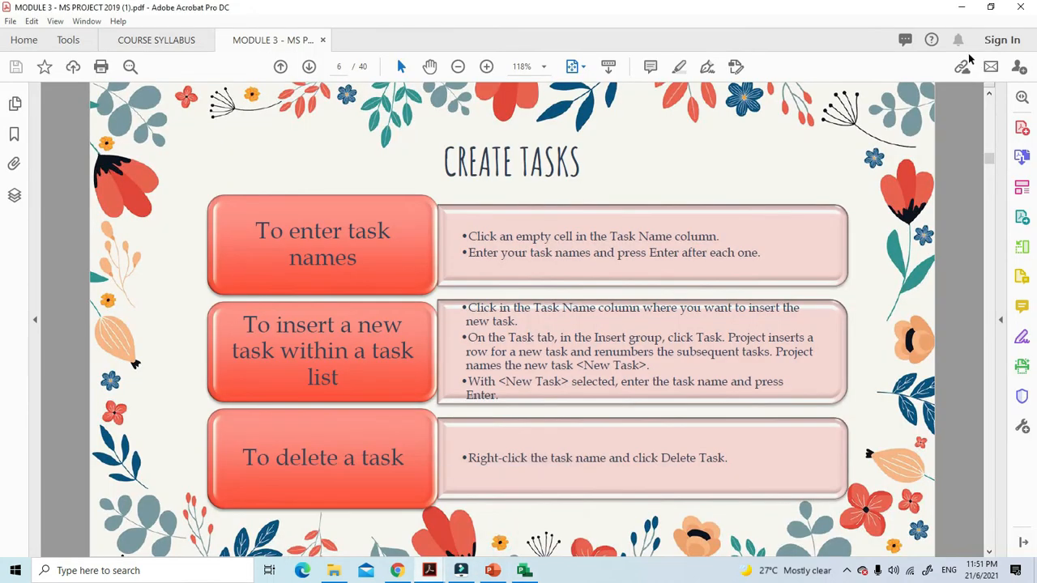
pyautogui.click(984, 10)
pyautogui.moveTo(486, 20); pyautogui.dragTo(670, 19)
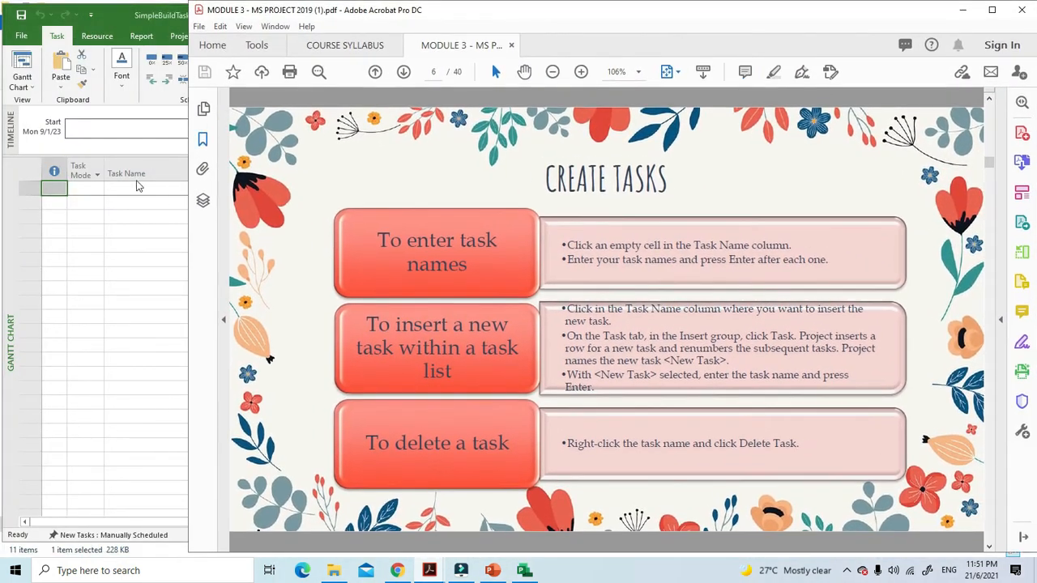
pyautogui.moveTo(186, 209); pyautogui.dragTo(517, 213)
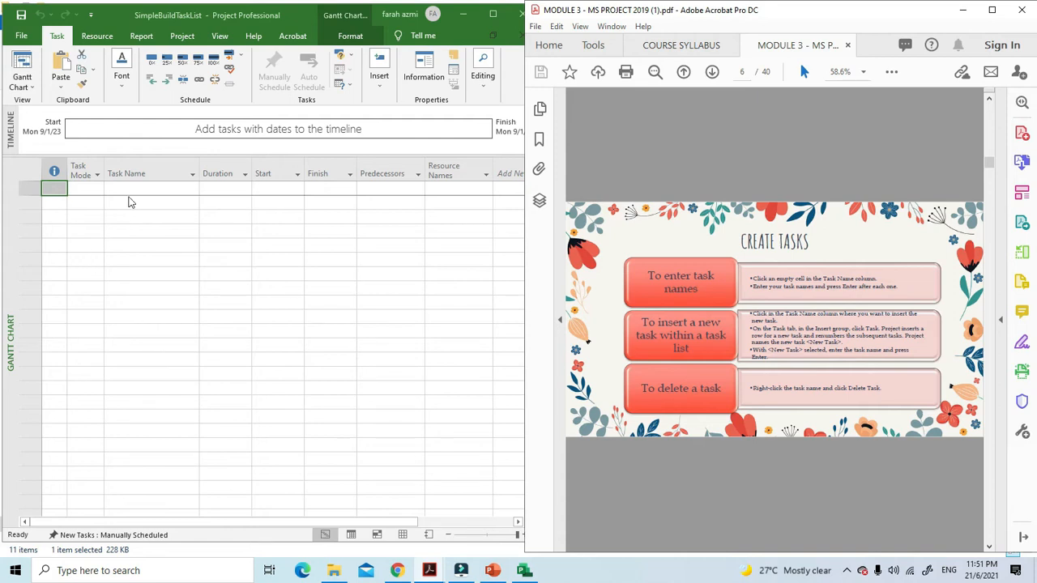
# Review the Create Tasks slides in the PDF and enter "Assign launch team members" as the first task name
pyautogui.click(128, 189)
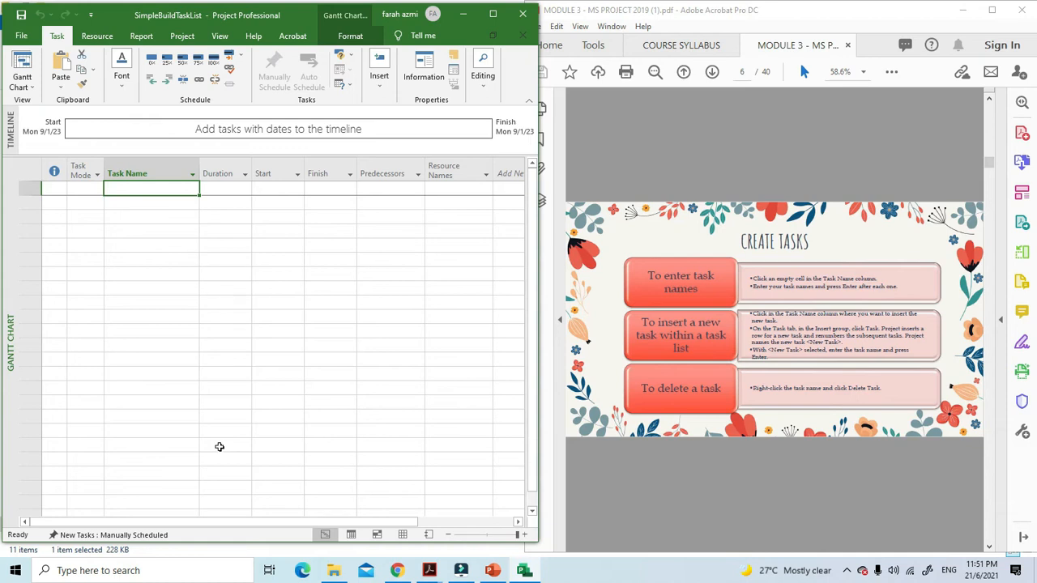
pyautogui.scroll(2, 726, 376)
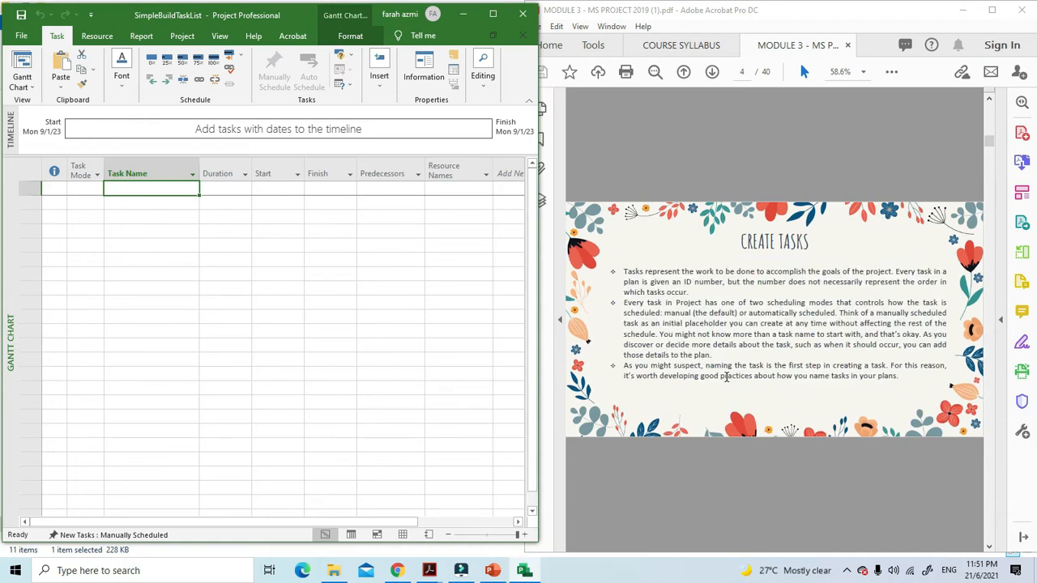
pyautogui.scroll(1, 726, 377)
pyautogui.scroll(1, 726, 376)
pyautogui.scroll(-4, 725, 377)
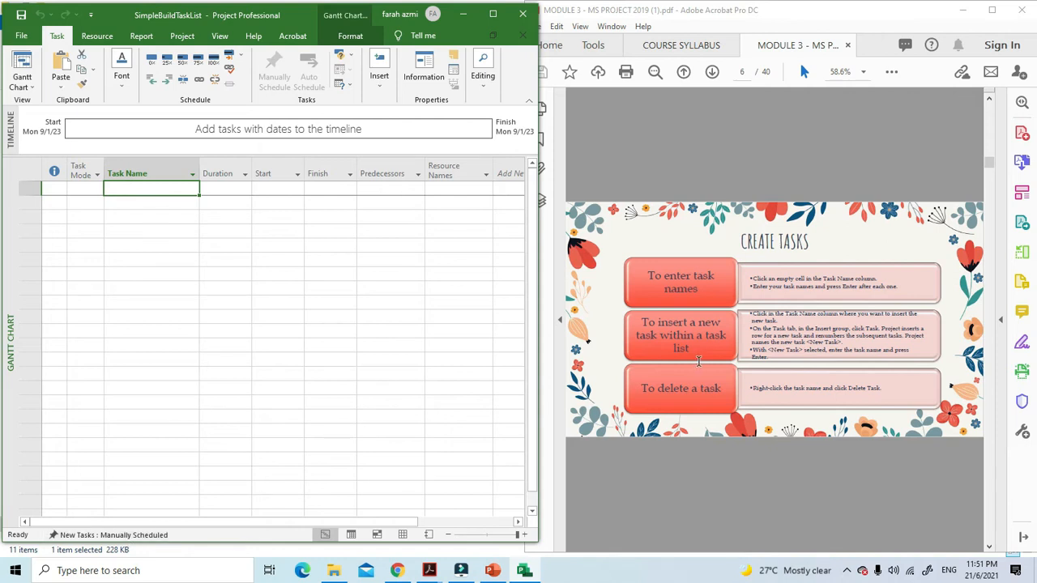
pyautogui.click(153, 192)
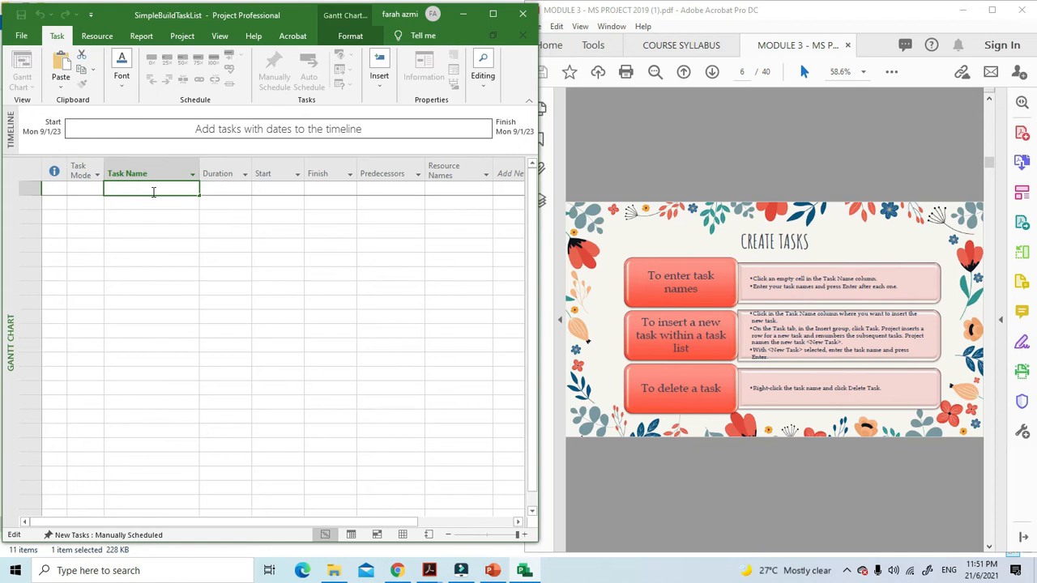
pyautogui.write('ssign launch team members')
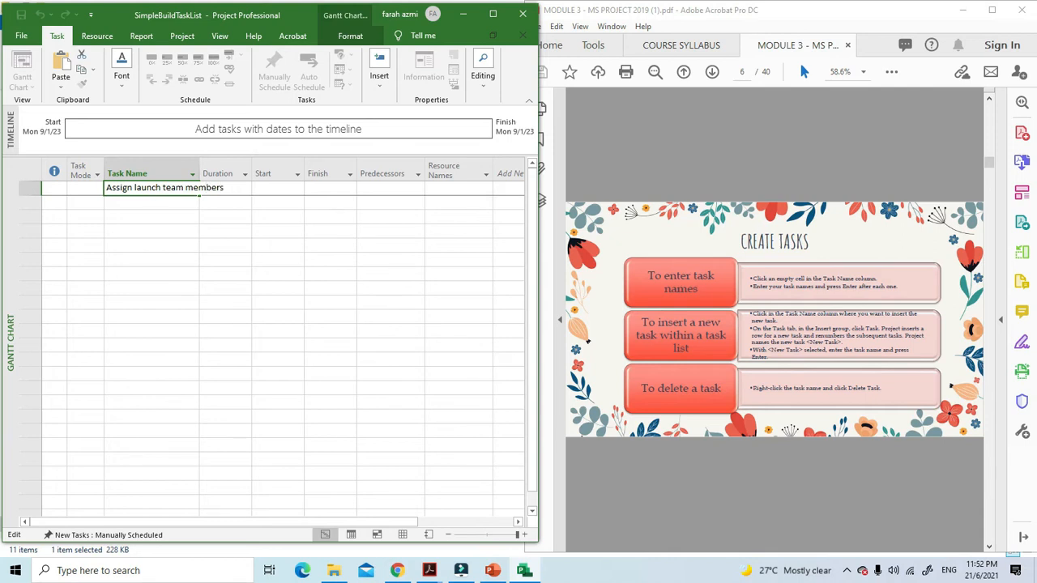
pyautogui.click(134, 206)
pyautogui.click(135, 204)
# Enter "Design and order marketing material" as the second task name
pyautogui.click(136, 215)
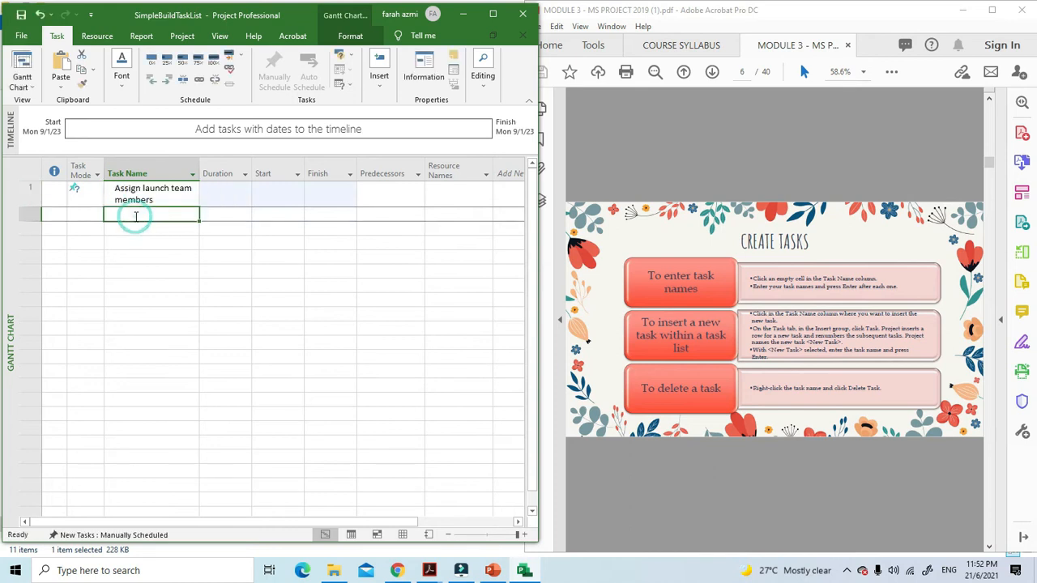
pyautogui.write('Des')
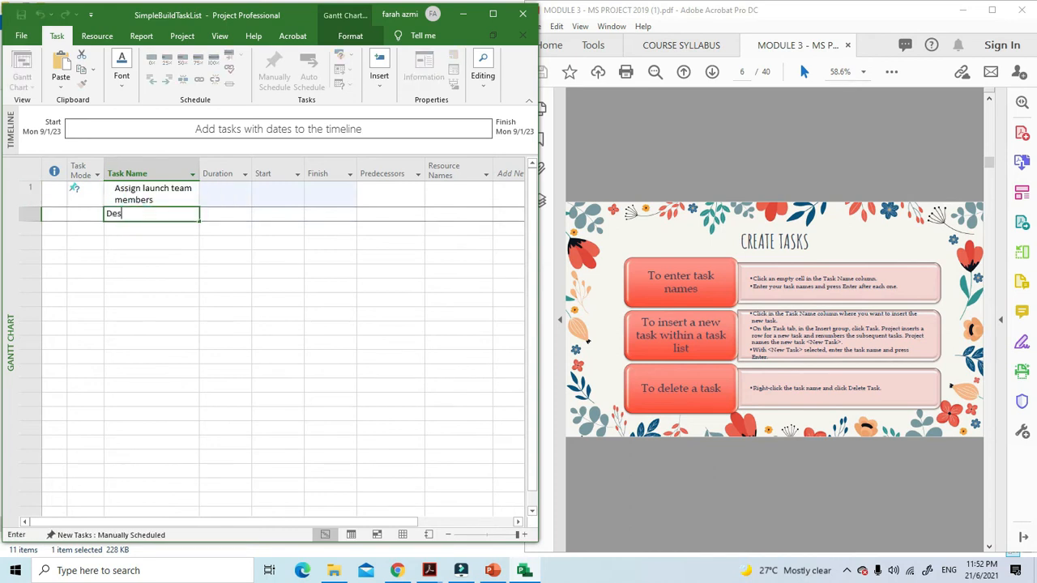
pyautogui.write('ign and ord')
pyautogui.press('BackSpace')
pyautogui.write('rder marketing material')
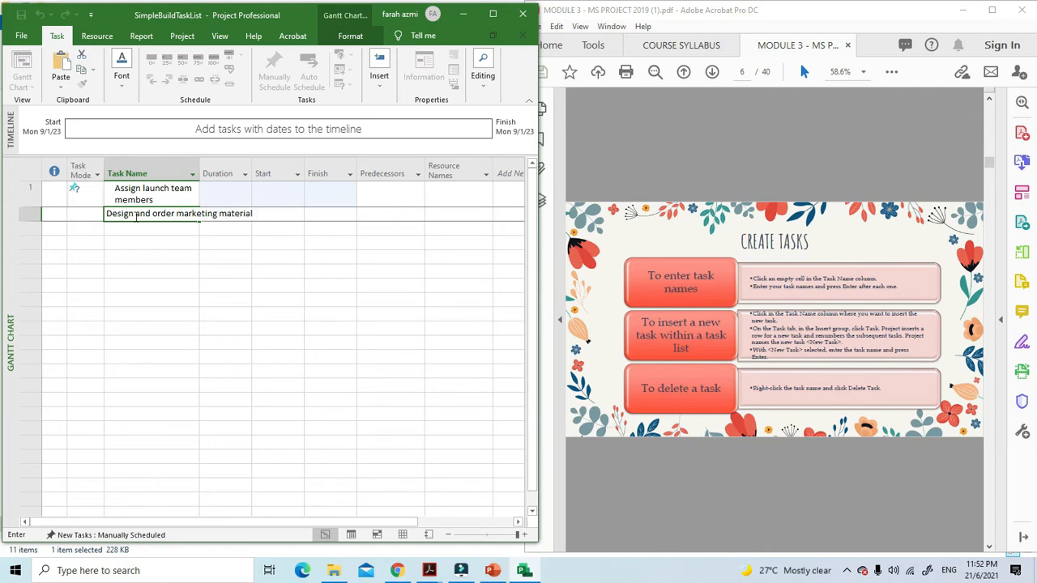
pyautogui.press('Return')
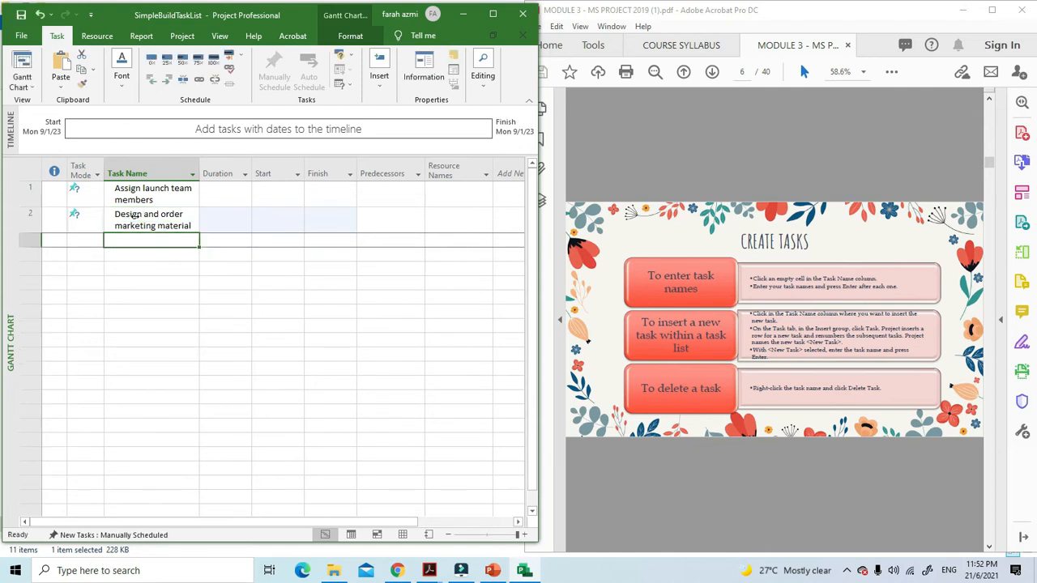
# Add "Distribute advance copies" and "Coordinate magazine feature articles" as the third and fourth tasks
pyautogui.write('Dis')
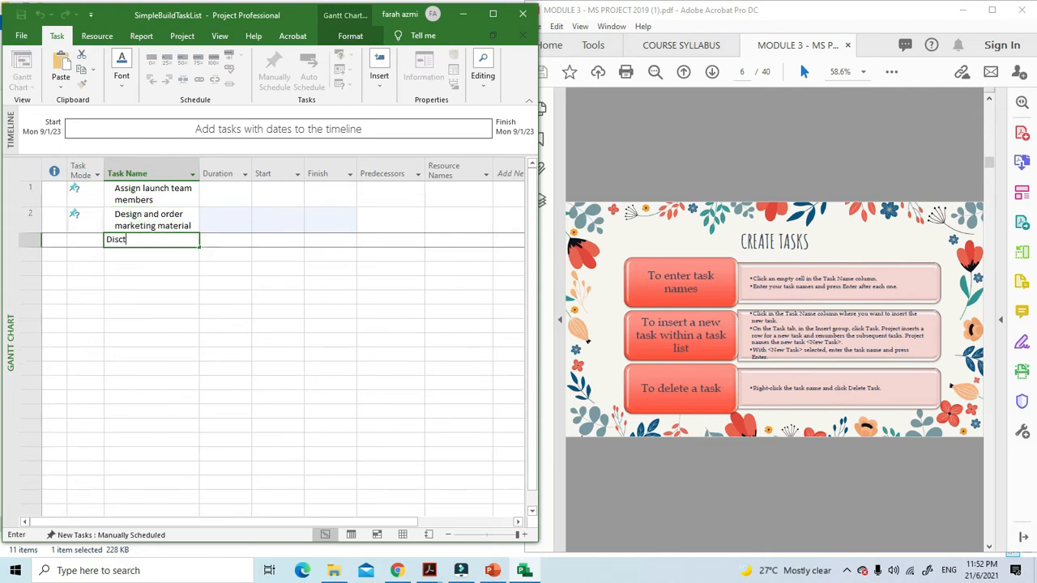
pyautogui.write('tribute advance copies')
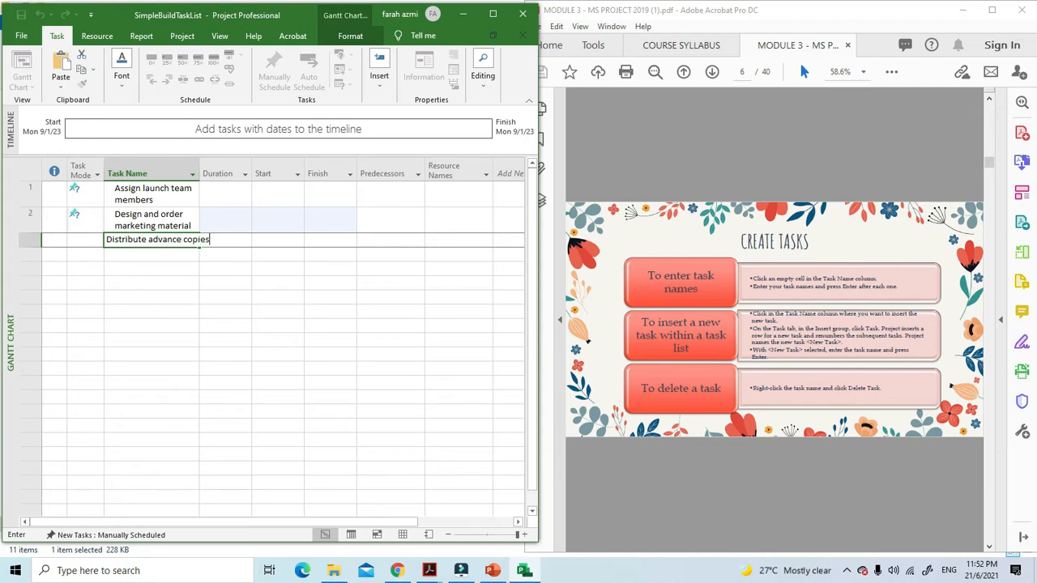
pyautogui.press('Return')
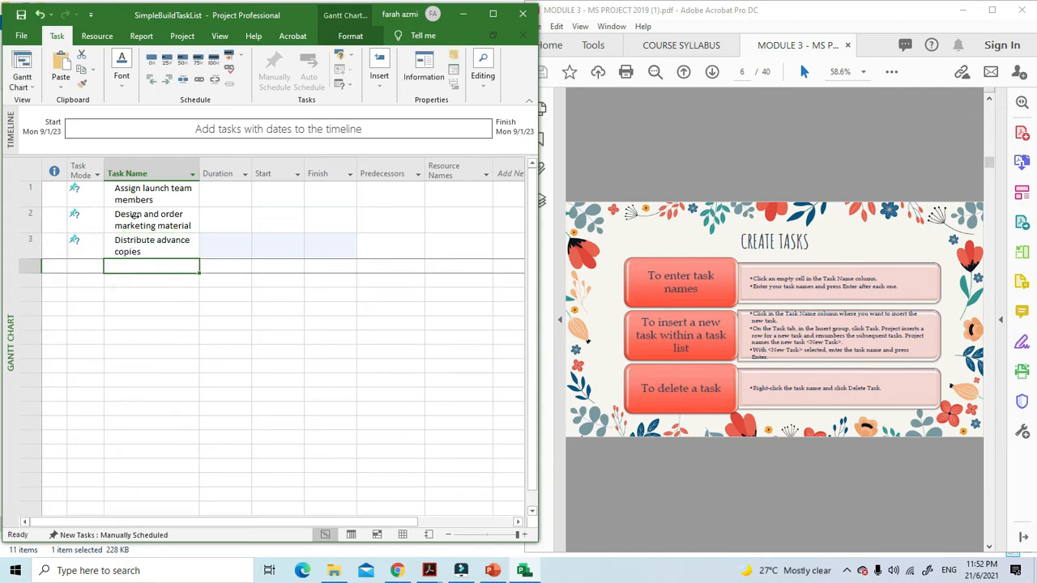
pyautogui.write('Coordin')
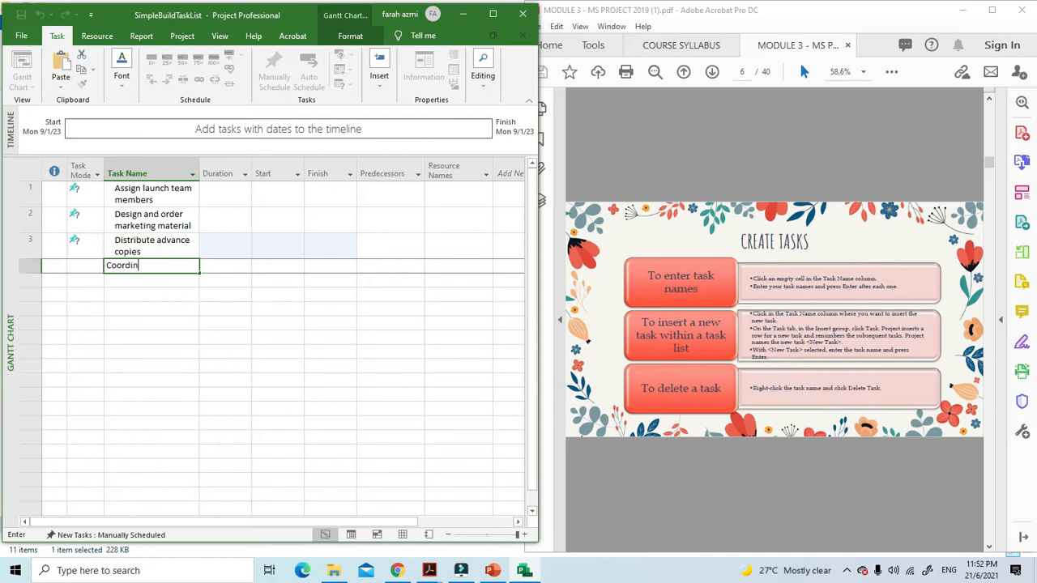
pyautogui.write('ate magazine feature articles')
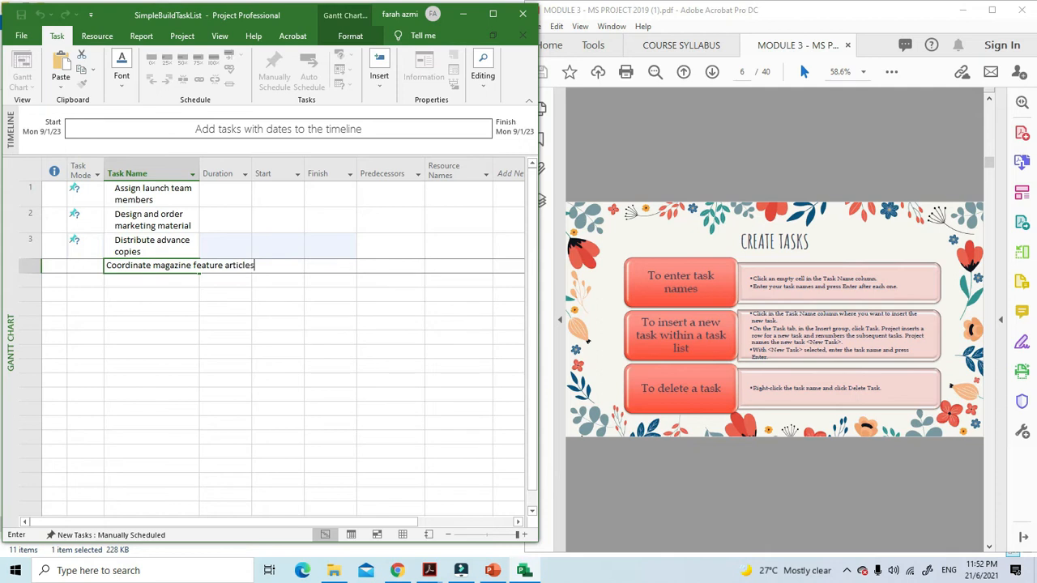
pyautogui.press('Return')
# Add "Launch public web portal for book" as the fifth task
pyautogui.write('Launch')
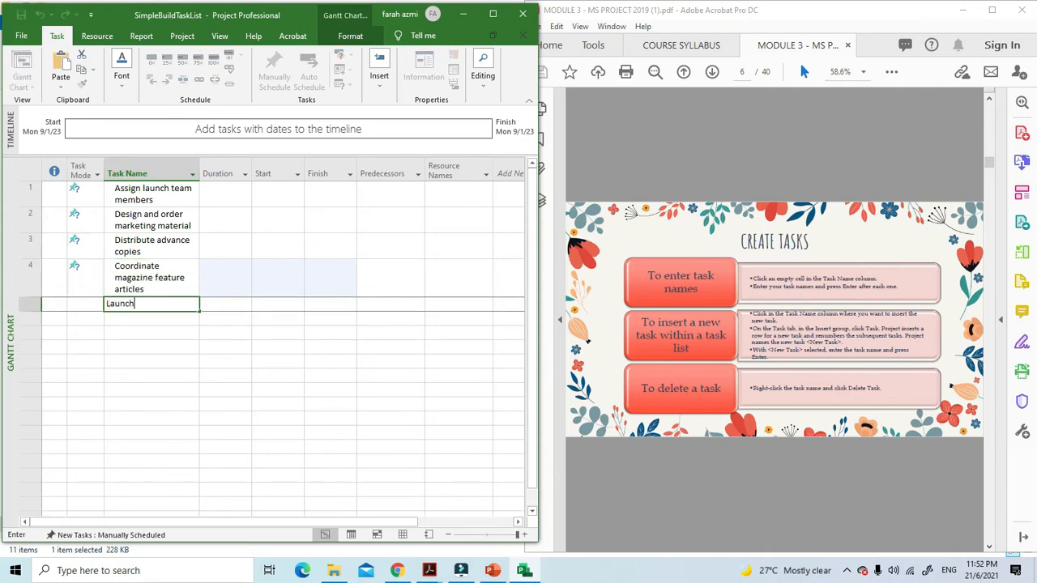
pyautogui.write(' public web portal for book')
pyautogui.click(206, 331)
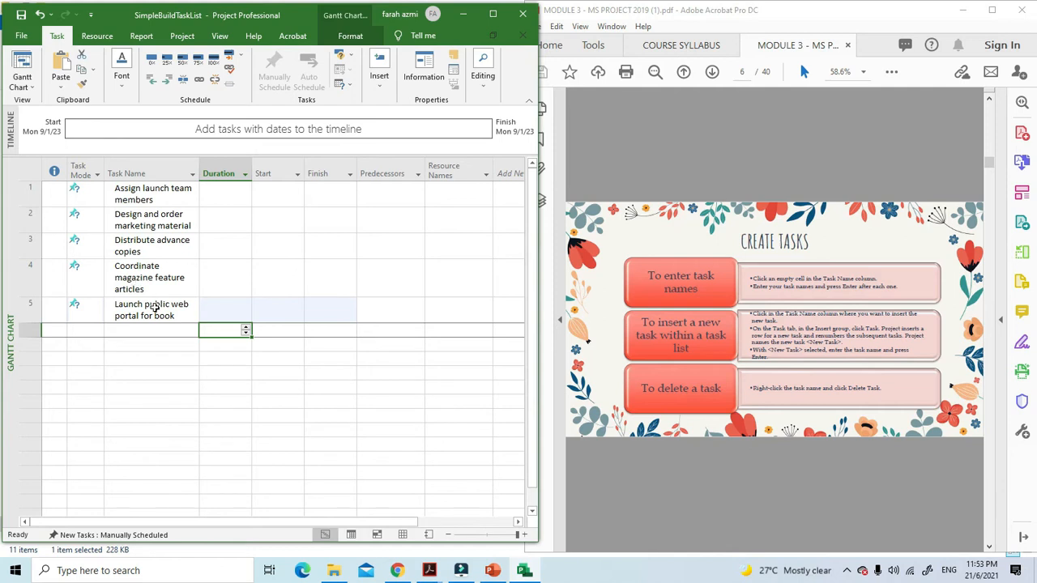
# Clear the name of the fourth task, "Coordinate magazine feature articles", and delete its row from the task list
pyautogui.click(146, 280)
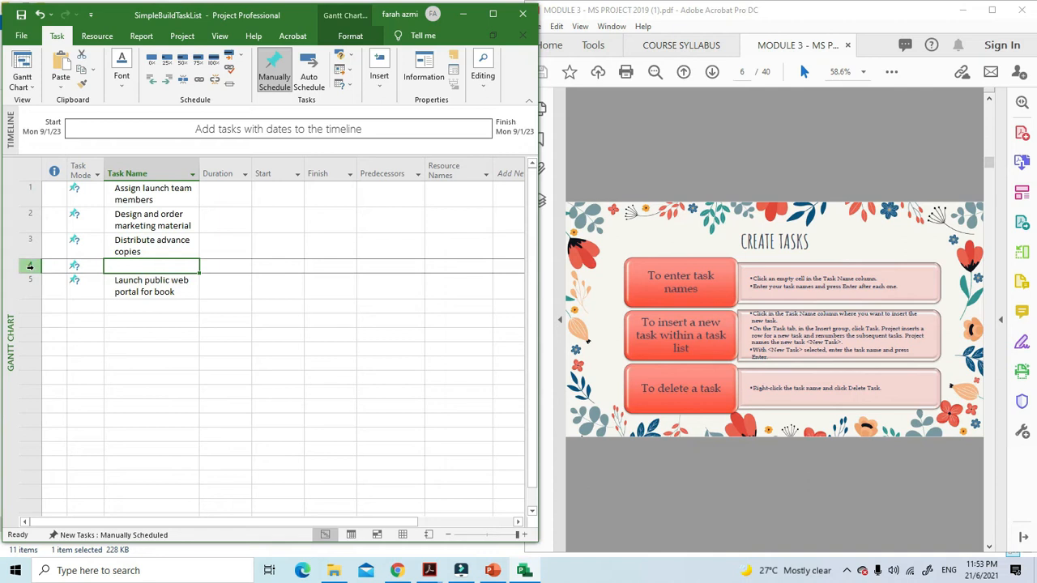
pyautogui.rightClick(40, 269)
pyautogui.click(75, 372)
pyautogui.click(171, 346)
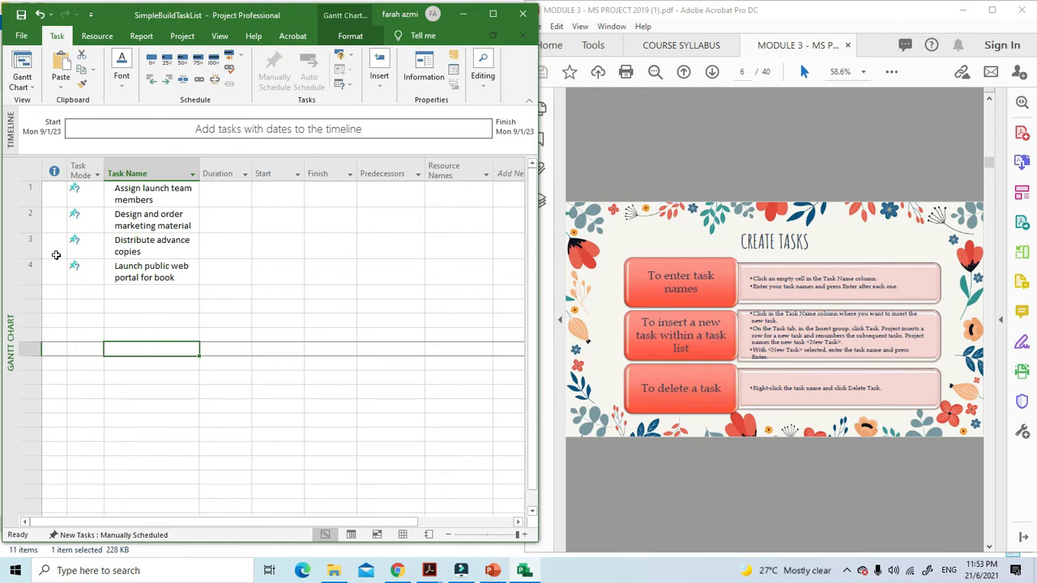
pyautogui.click(31, 252)
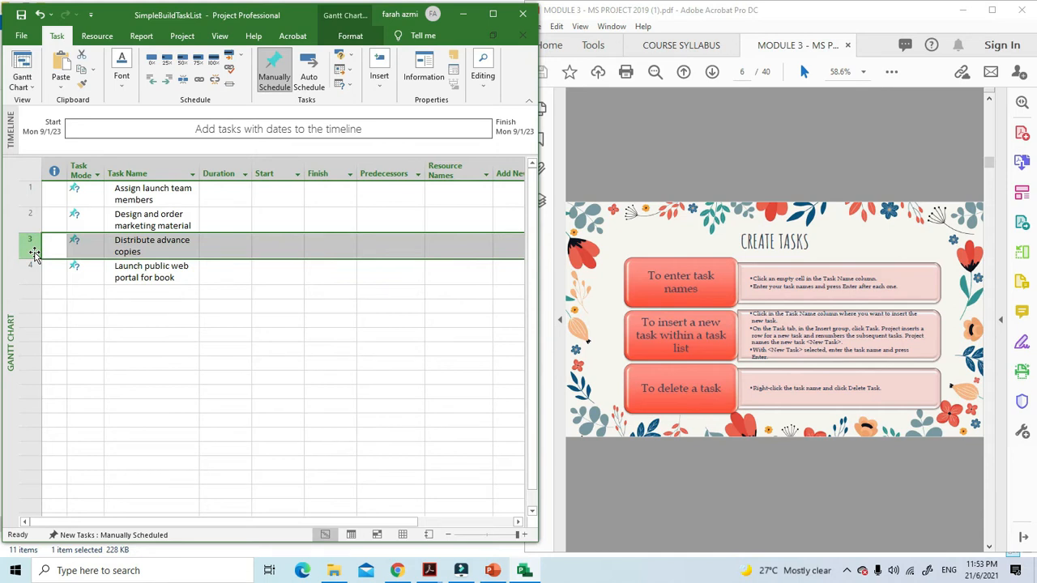
pyautogui.rightClick(35, 254)
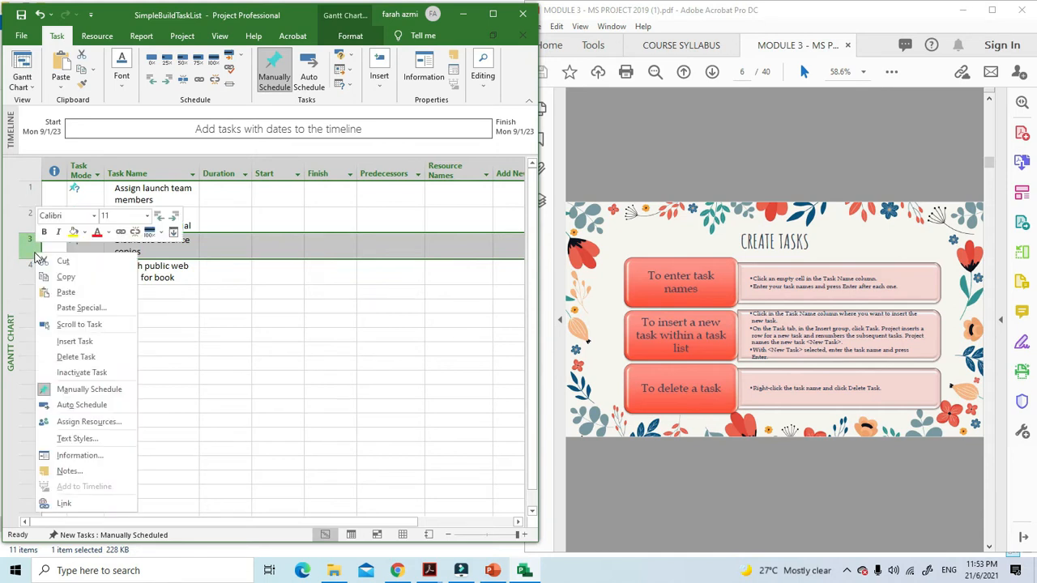
pyautogui.click(75, 342)
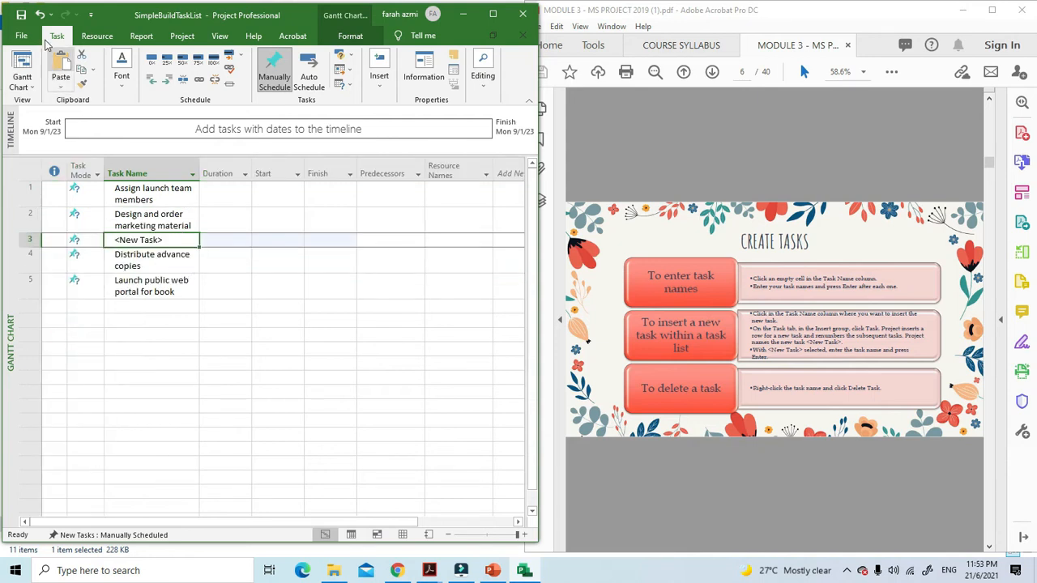
pyautogui.hotkey('ctrl', 'z')
# Insert a new task directly above "Launch public web portal for book" in the task list
pyautogui.click(26, 275)
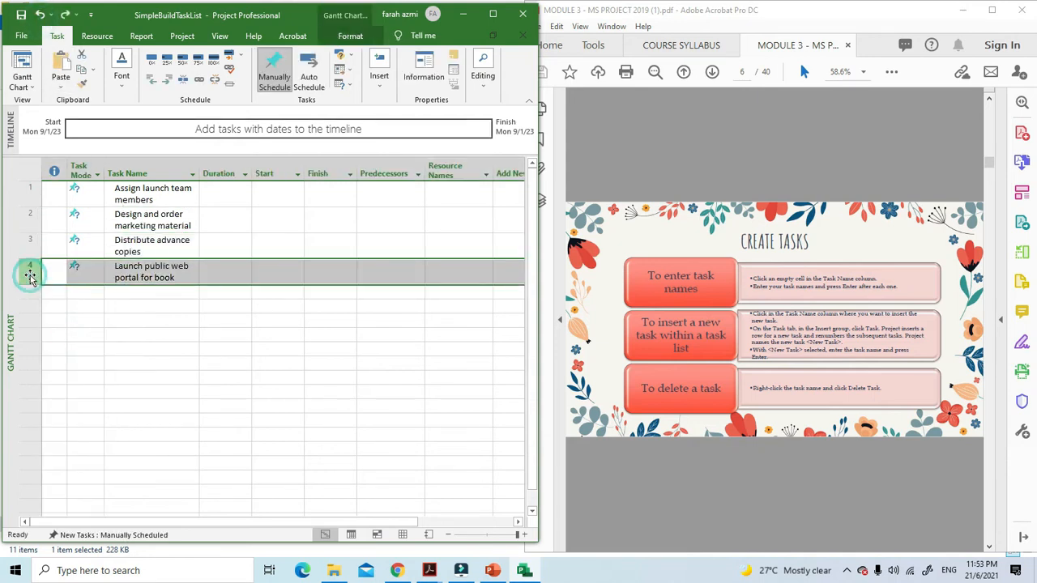
pyautogui.rightClick(28, 272)
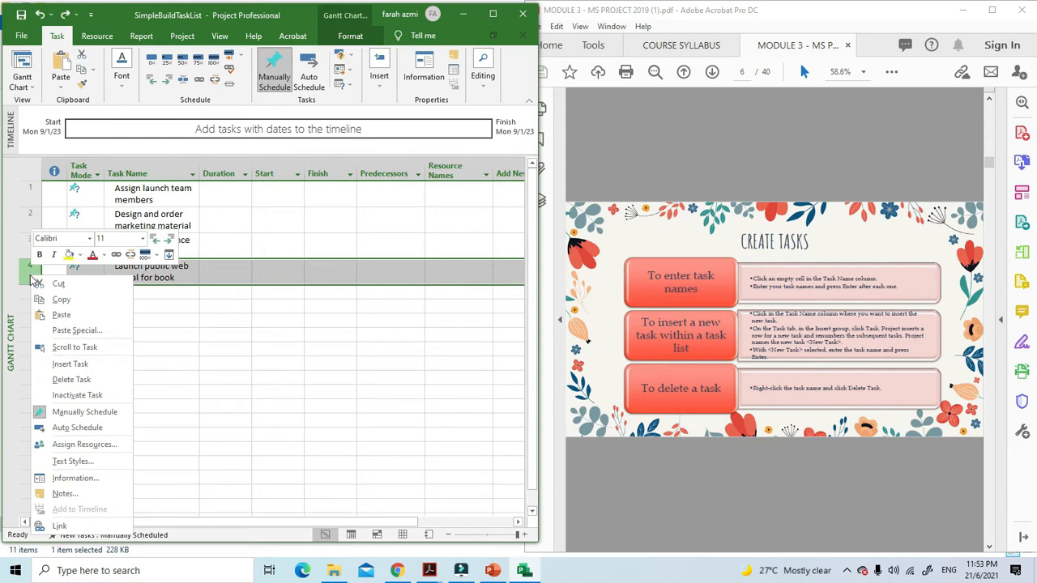
pyautogui.click(100, 365)
pyautogui.click(134, 267)
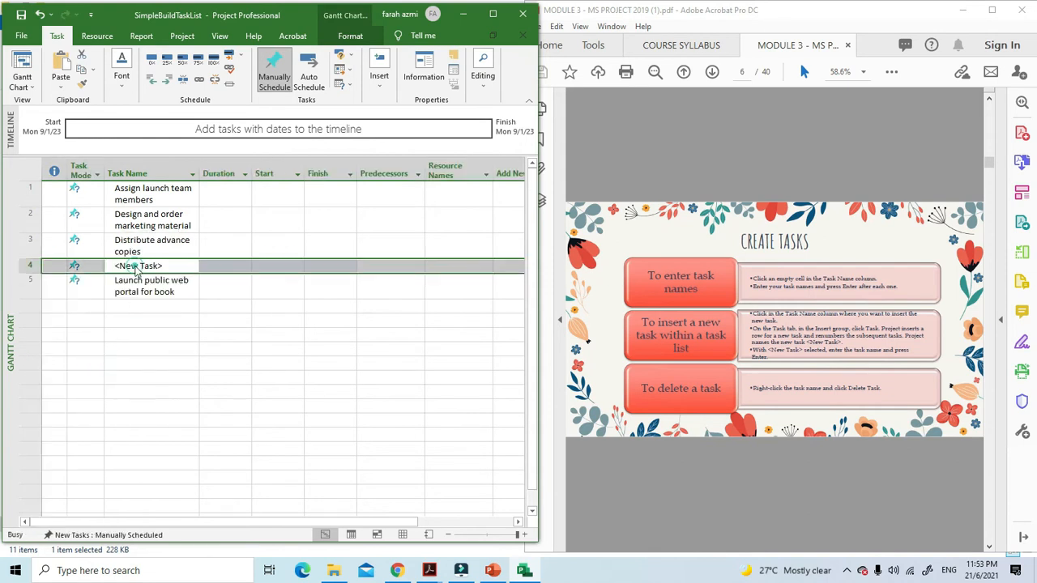
pyautogui.doubleClick(168, 268)
pyautogui.click(457, 157)
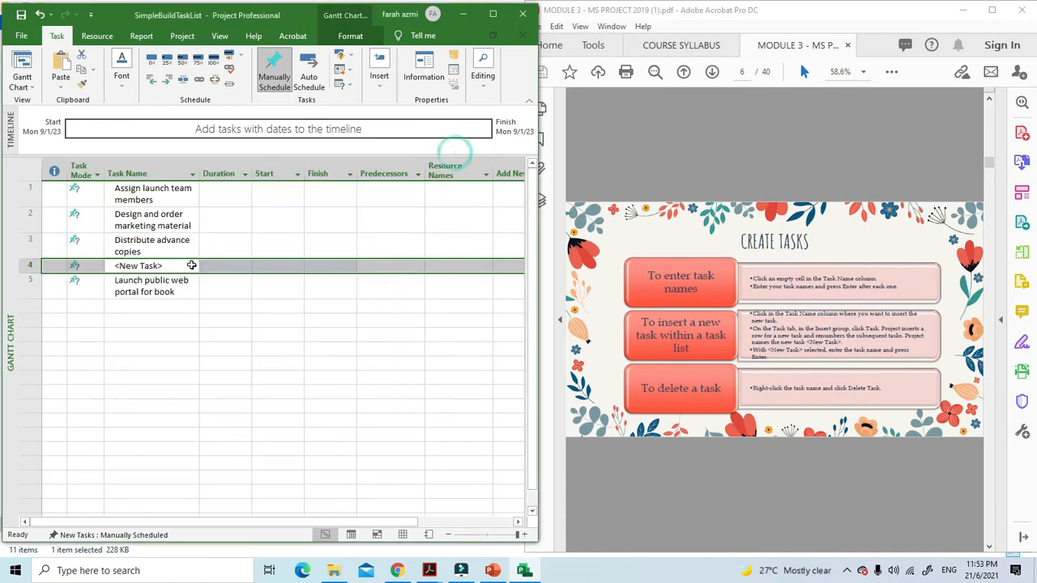
# Rename the newly inserted fourth task as "Coordinate magazine feature articles"
pyautogui.click(186, 265)
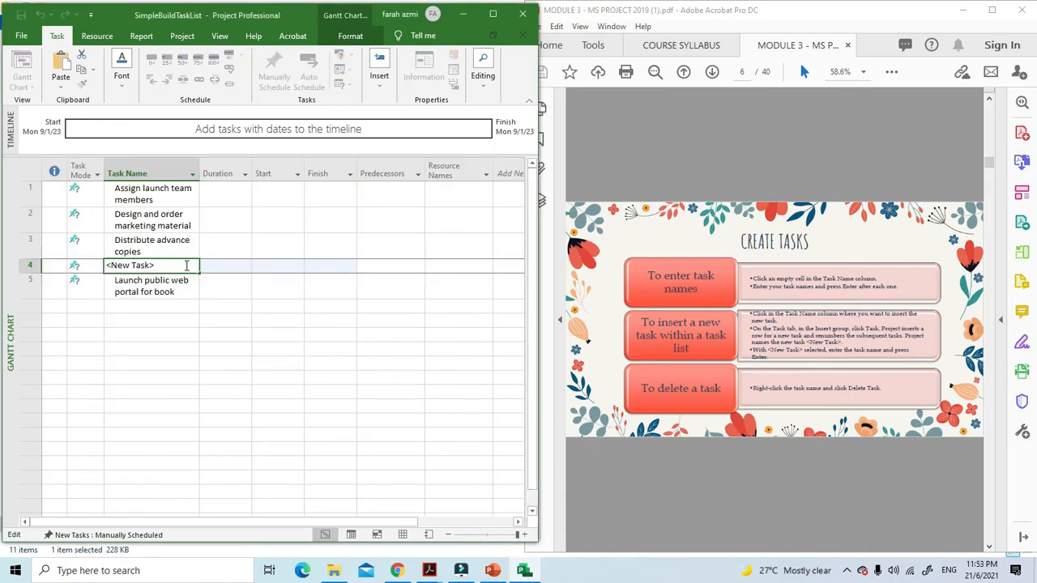
pyautogui.press('BackSpace')
pyautogui.press('BackSpace')
pyautogui.press('BackSpace')
pyautogui.press('BackSpace')
pyautogui.press('BackSpace')
pyautogui.press('BackSpace')
pyautogui.press('BackSpace')
pyautogui.press('BackSpace')
pyautogui.press('BackSpace')
pyautogui.press('BackSpace')
pyautogui.write('Coordinate mana')
pyautogui.press('BackSpace')
pyautogui.press('BackSpace')
pyautogui.write('gazine fature')
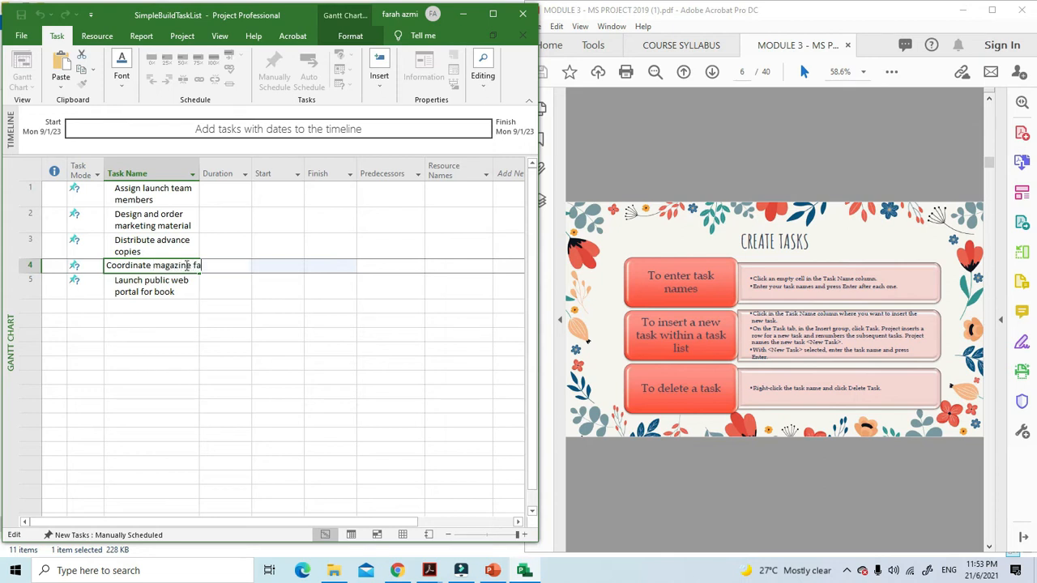
pyautogui.press('BackSpace')
pyautogui.press('BackSpace')
pyautogui.press('BackSpace')
pyautogui.press('BackSpace')
pyautogui.press('BackSpace')
pyautogui.write('eature articles')
pyautogui.click(198, 350)
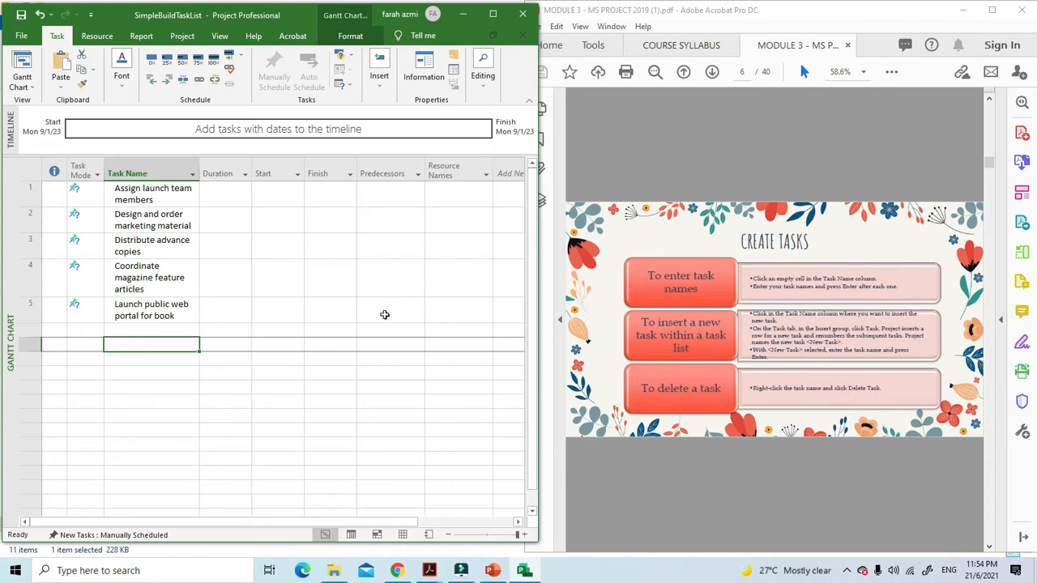
pyautogui.click(38, 282)
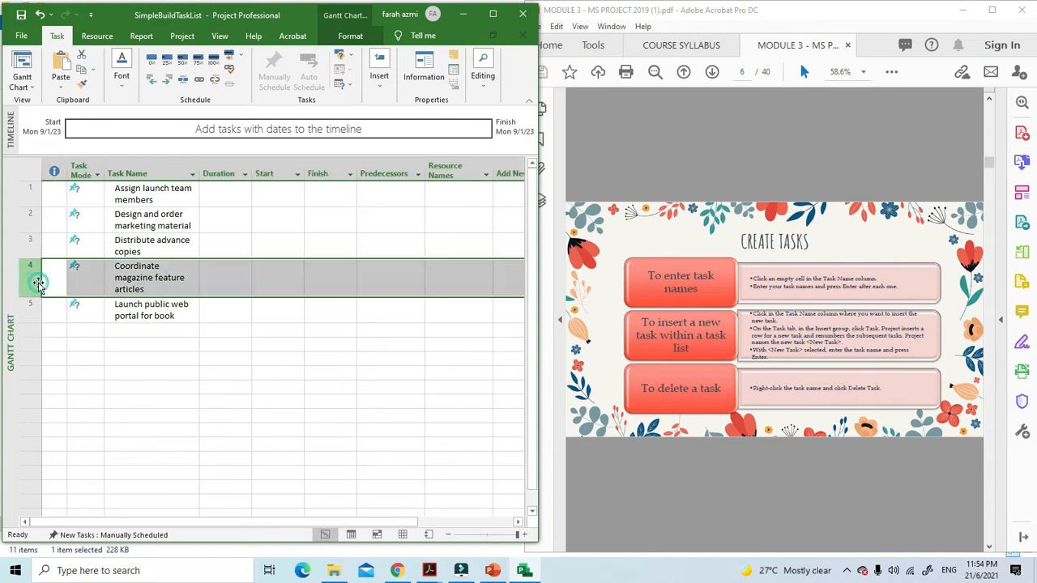
pyautogui.rightClick(38, 283)
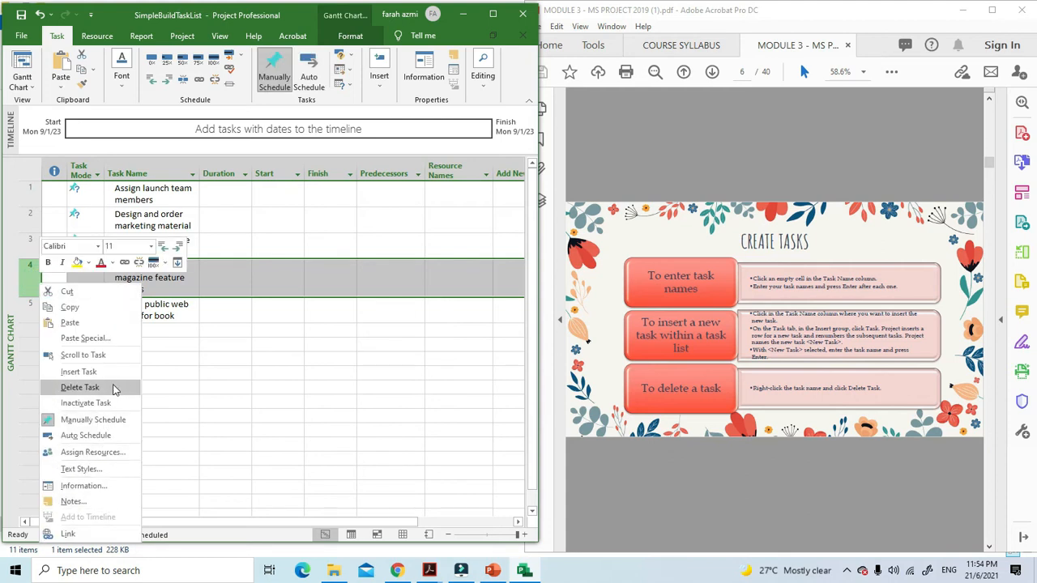
pyautogui.click(262, 375)
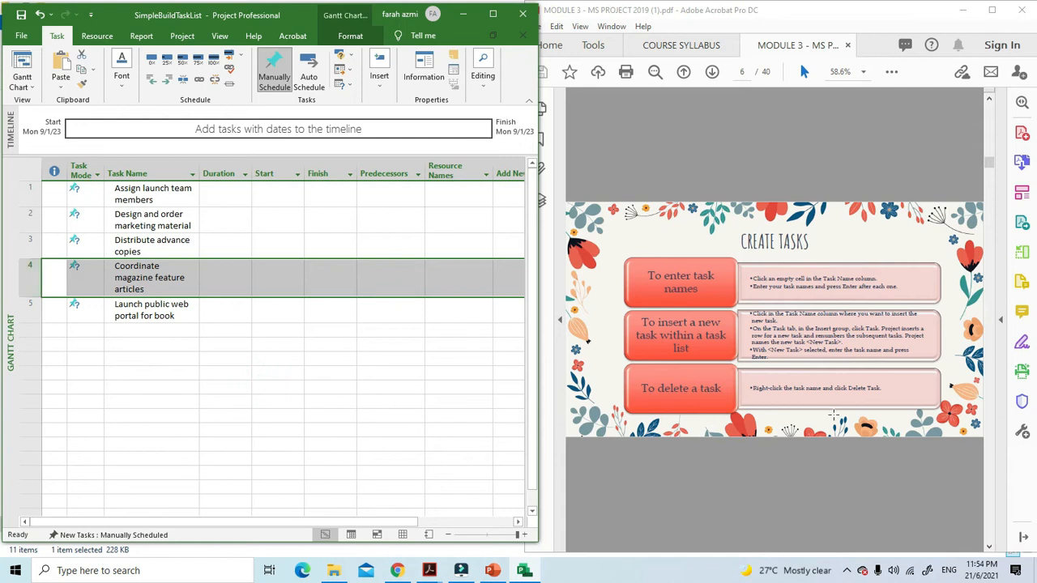
# Read the module slides in Adobe Acrobat on switching task scheduling from manual to automatic
pyautogui.scroll(-2, 817, 415)
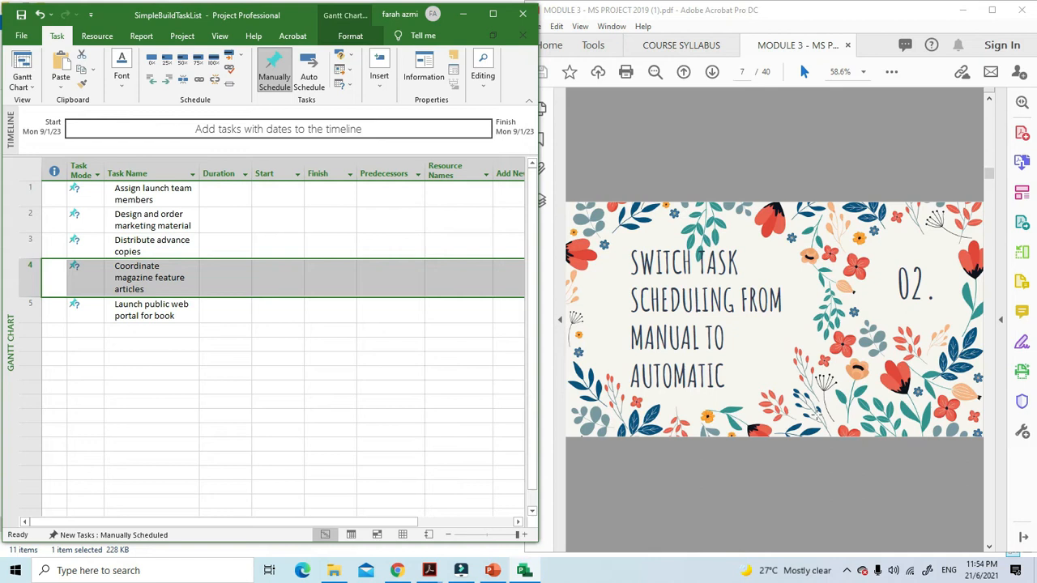
pyautogui.scroll(-1, 824, 429)
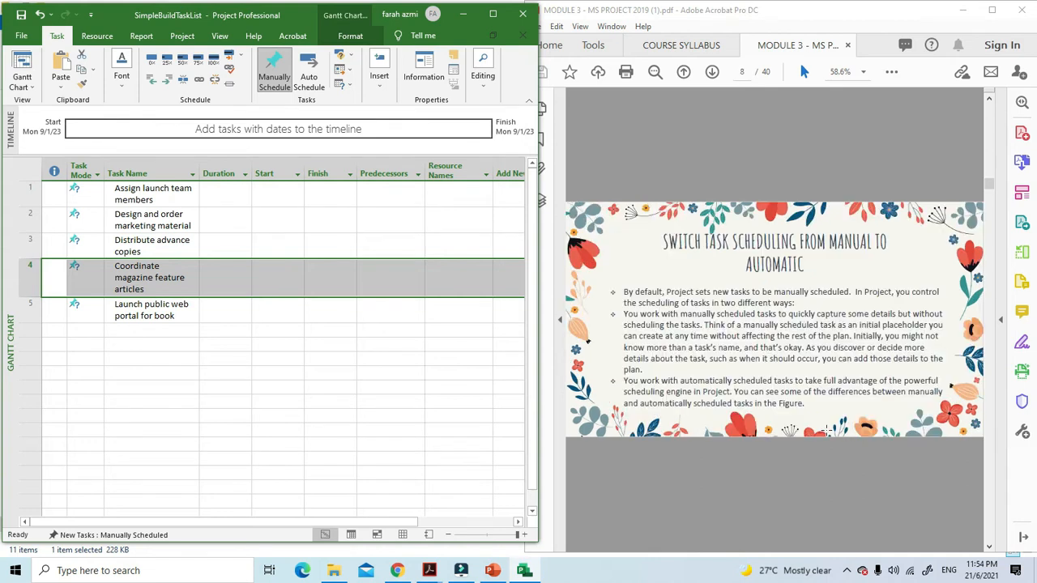
pyautogui.click(992, 10)
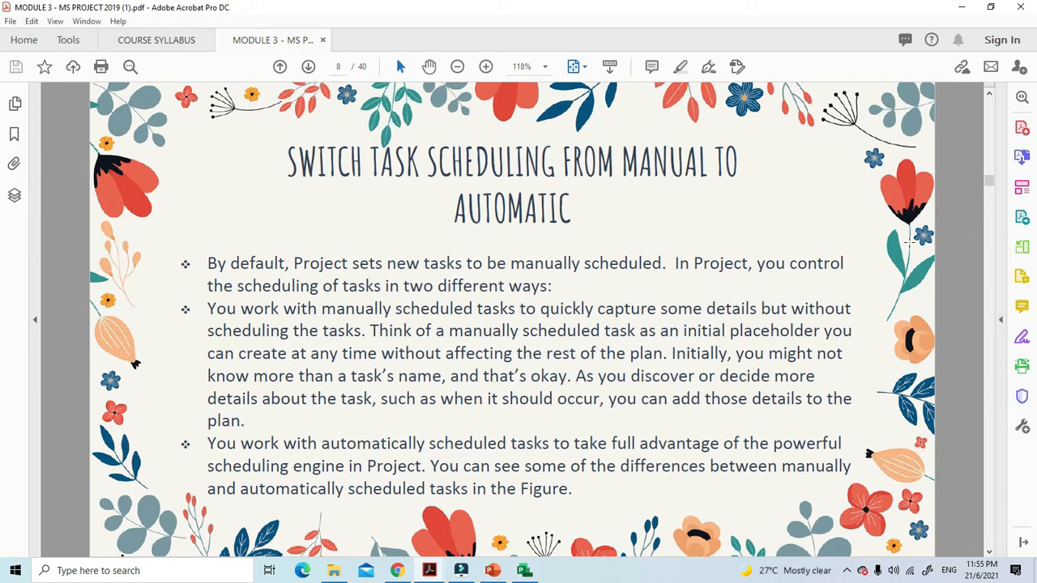
pyautogui.scroll(-1, 828, 209)
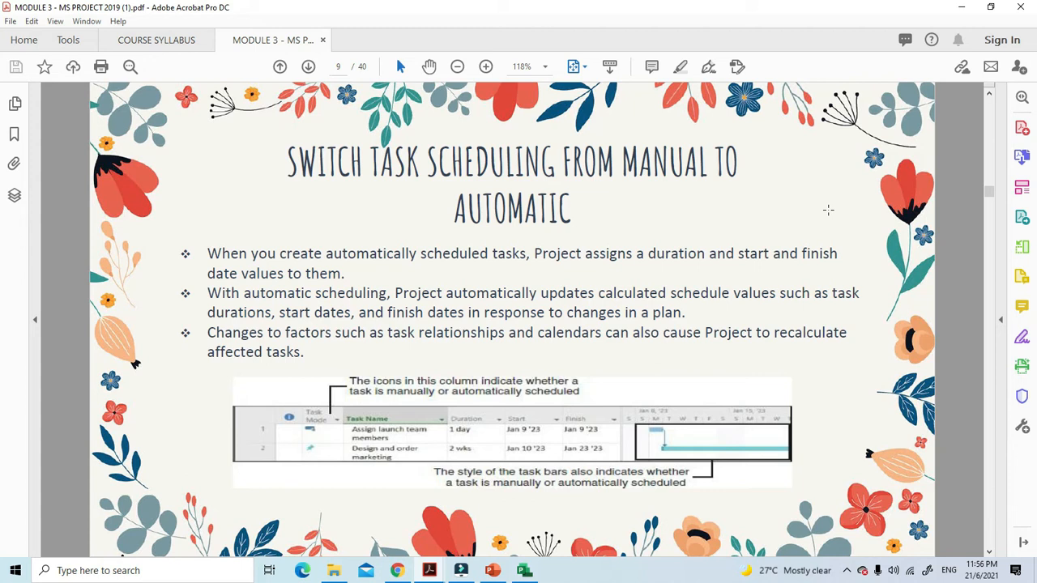
pyautogui.scroll(-1, 831, 226)
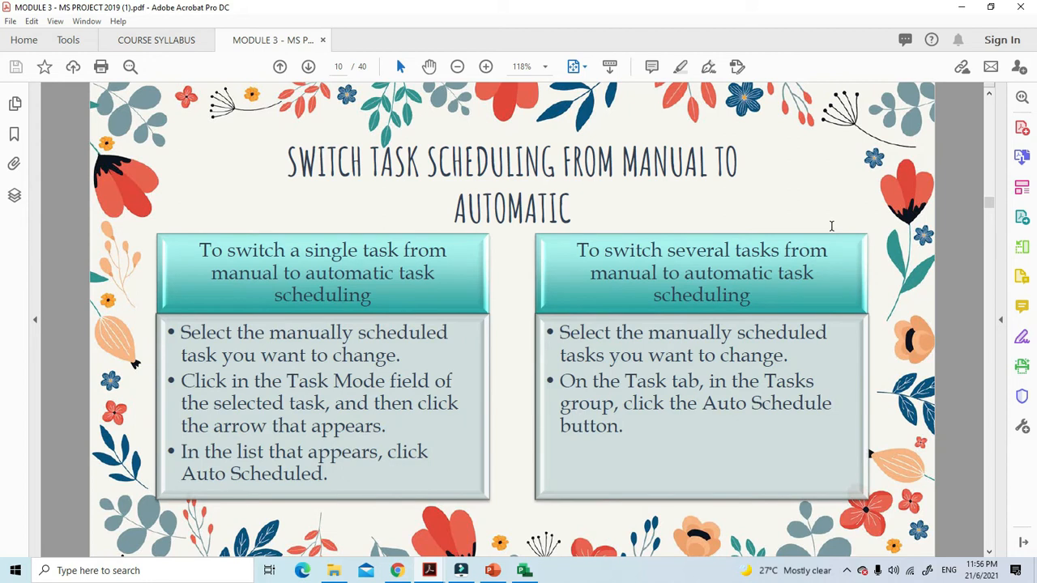
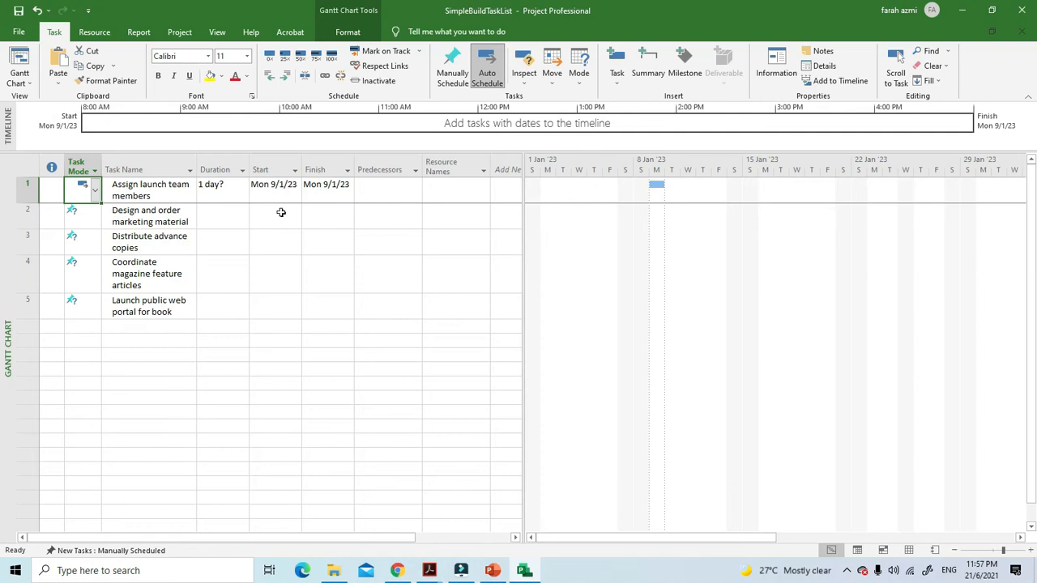
# Set the scheduling mode for newly created tasks to Auto Schedule
pyautogui.click(95, 214)
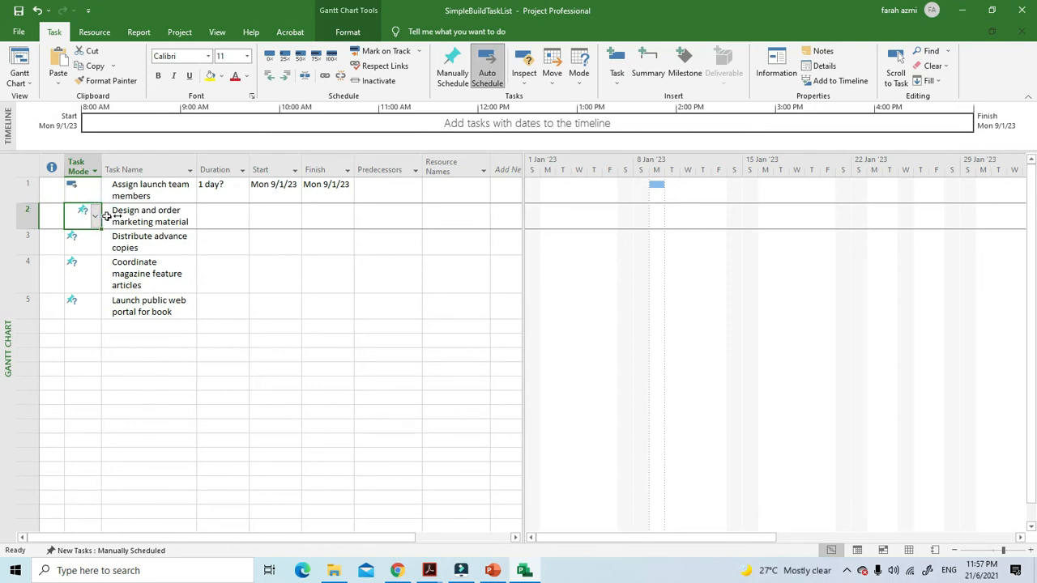
pyautogui.click(106, 219)
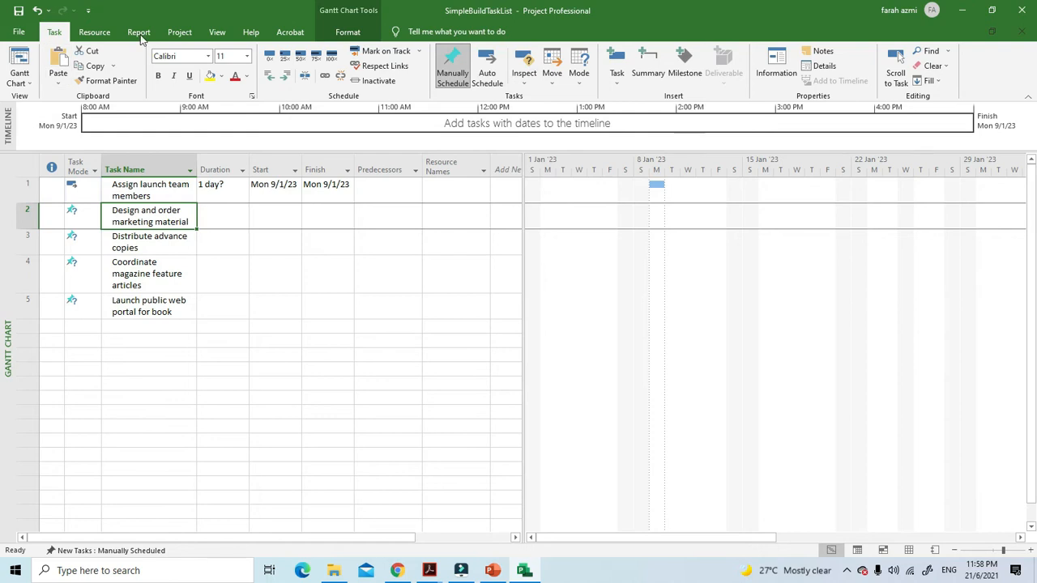
pyautogui.click(579, 89)
pyautogui.click(599, 118)
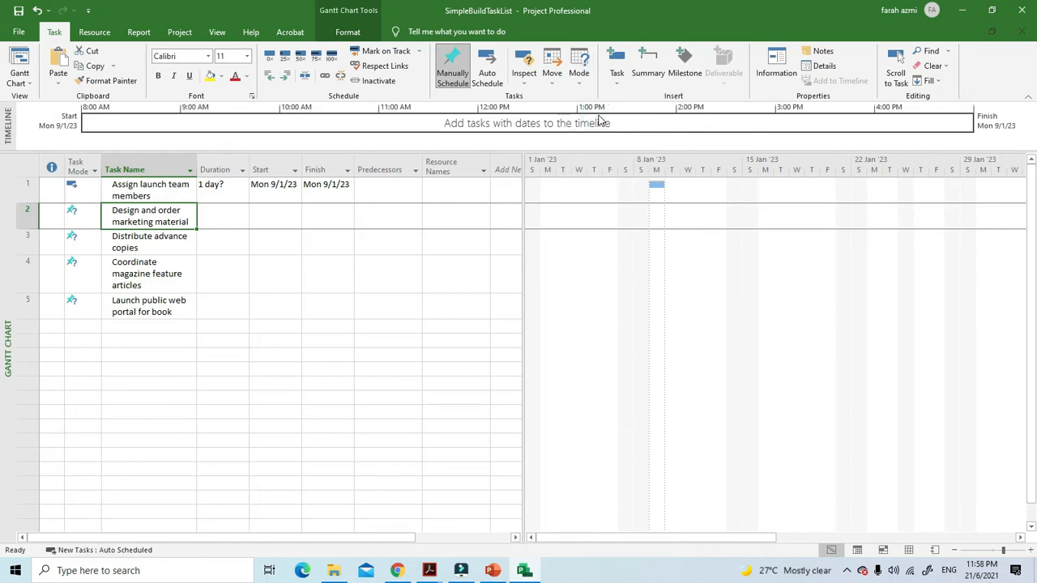
# Try to switch "Design and order marketing material" to automatic scheduling by reapplying the Auto Schedule mode for new tasks
pyautogui.click(29, 216)
pyautogui.click(573, 81)
pyautogui.click(609, 123)
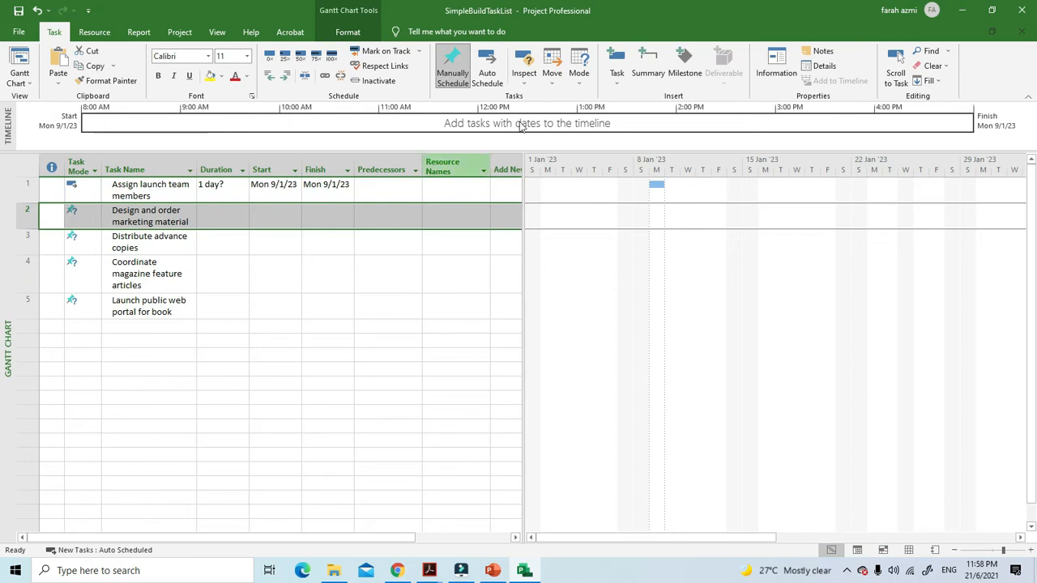
pyautogui.click(579, 73)
pyautogui.click(272, 273)
pyautogui.click(127, 247)
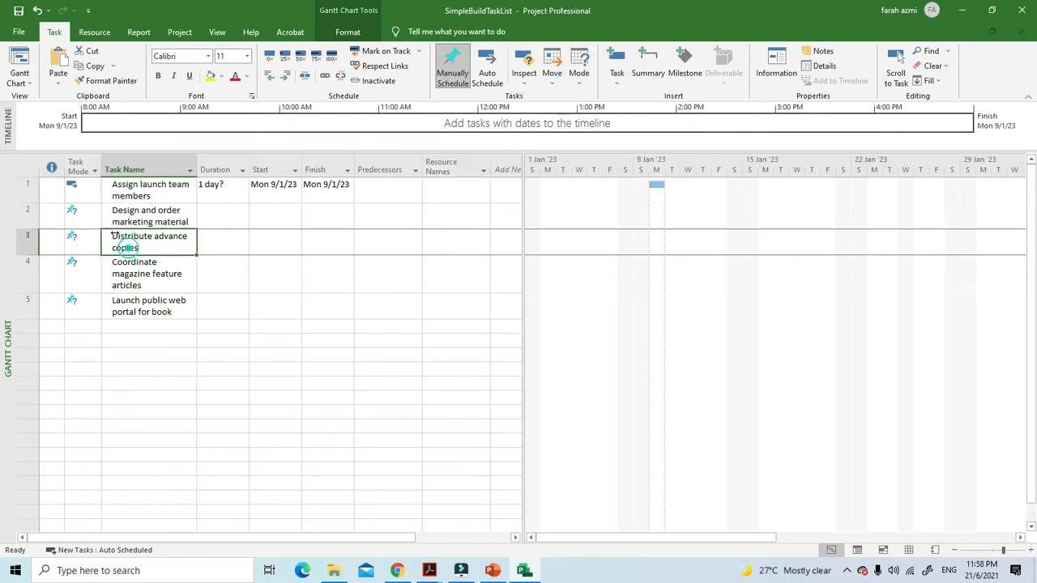
pyautogui.click(112, 223)
pyautogui.click(168, 210)
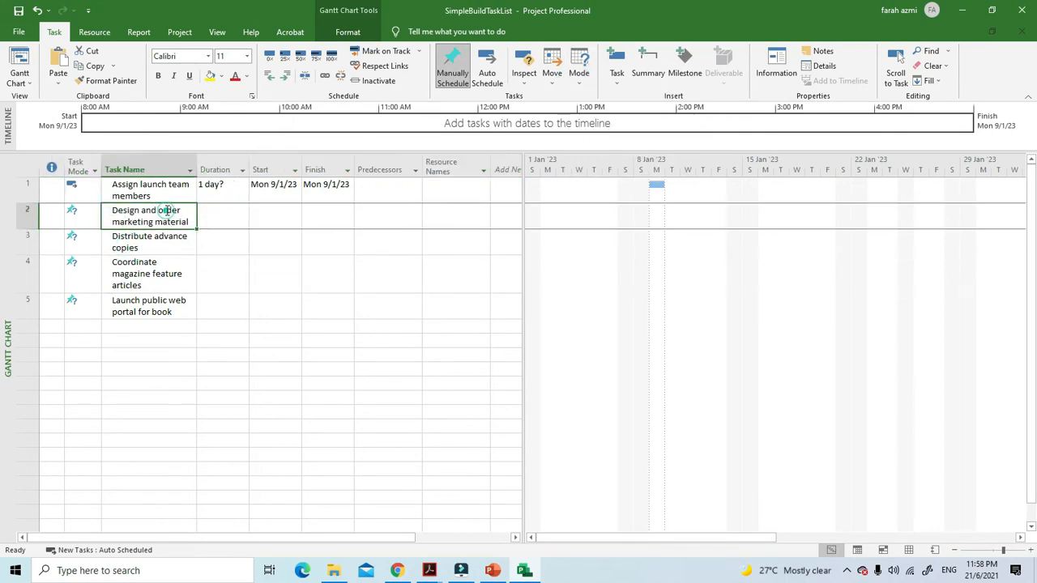
pyautogui.doubleClick(167, 210)
pyautogui.click(703, 166)
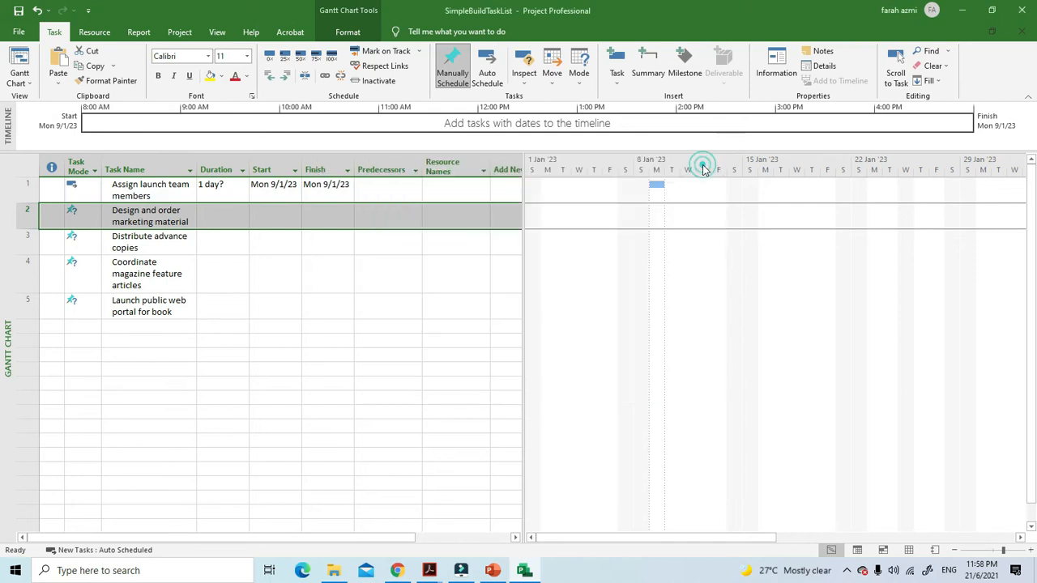
# Switch the mode for newly created tasks to Manually Schedule and back to Auto Schedule
pyautogui.click(578, 73)
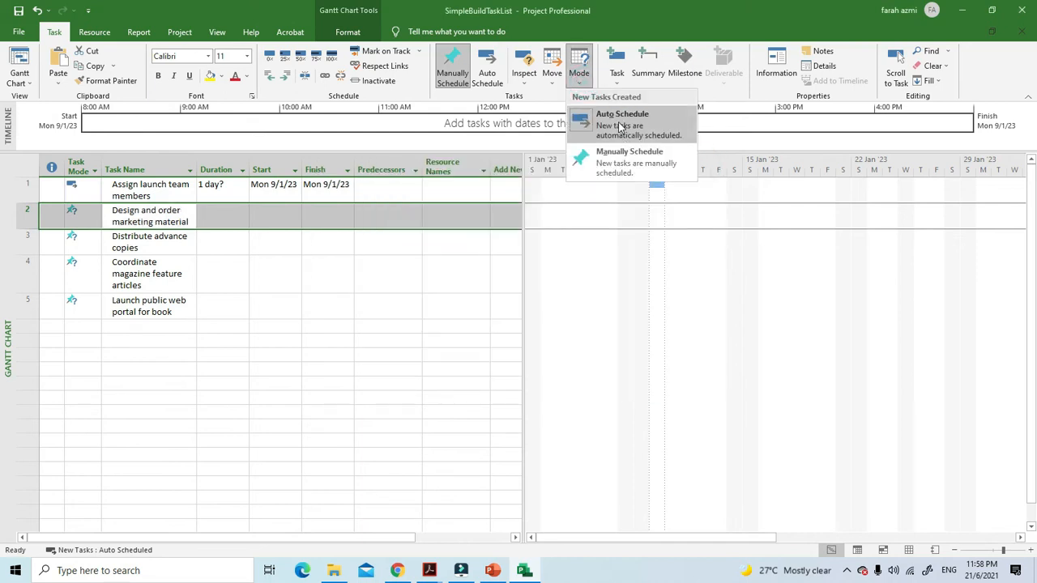
pyautogui.click(629, 158)
pyautogui.click(578, 73)
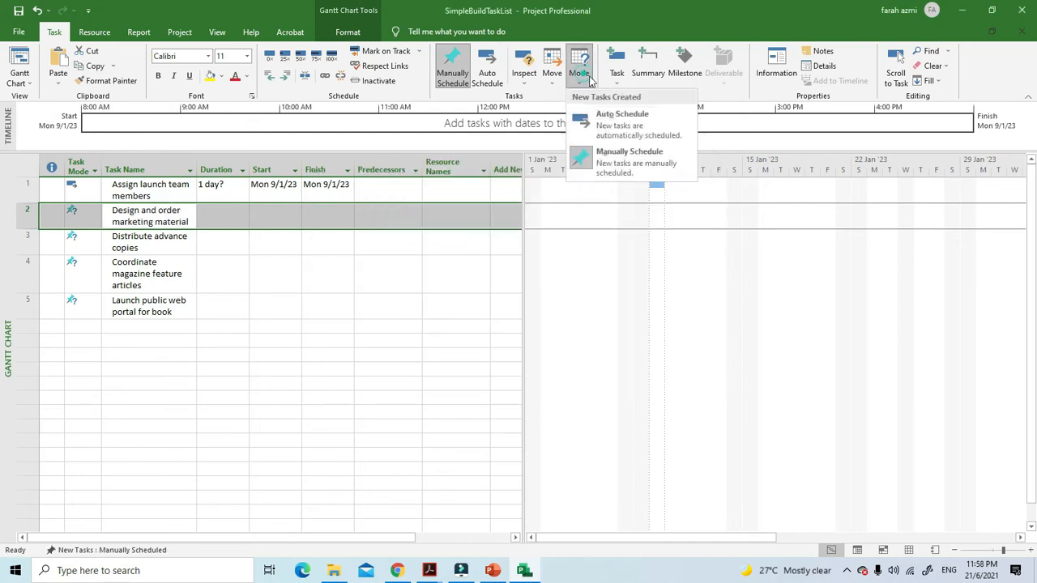
pyautogui.click(629, 132)
pyautogui.click(219, 288)
# Set the task mode of "Design and order marketing material" to Auto Scheduled
pyautogui.click(87, 220)
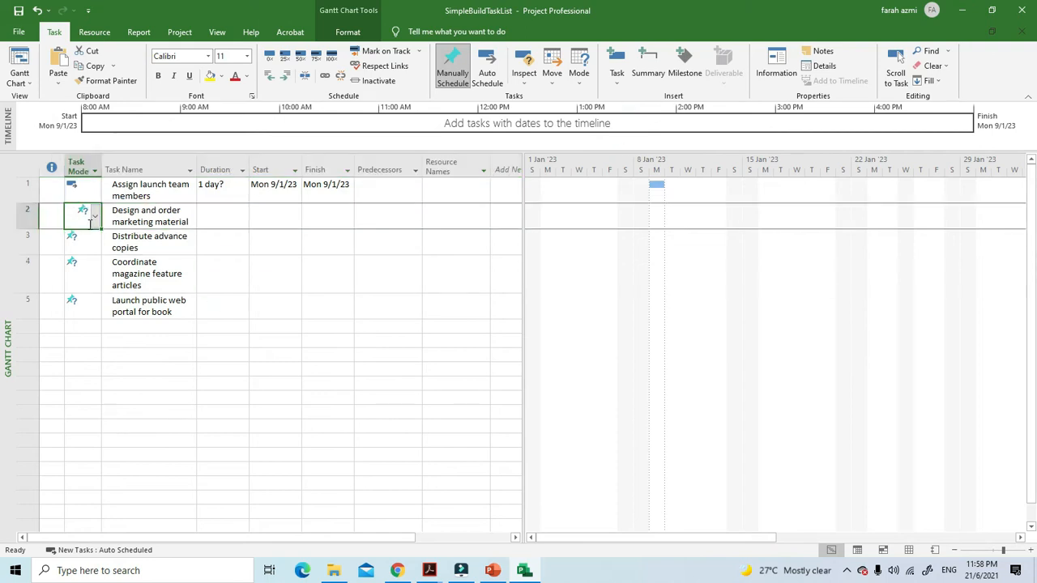
pyautogui.click(94, 215)
pyautogui.click(91, 246)
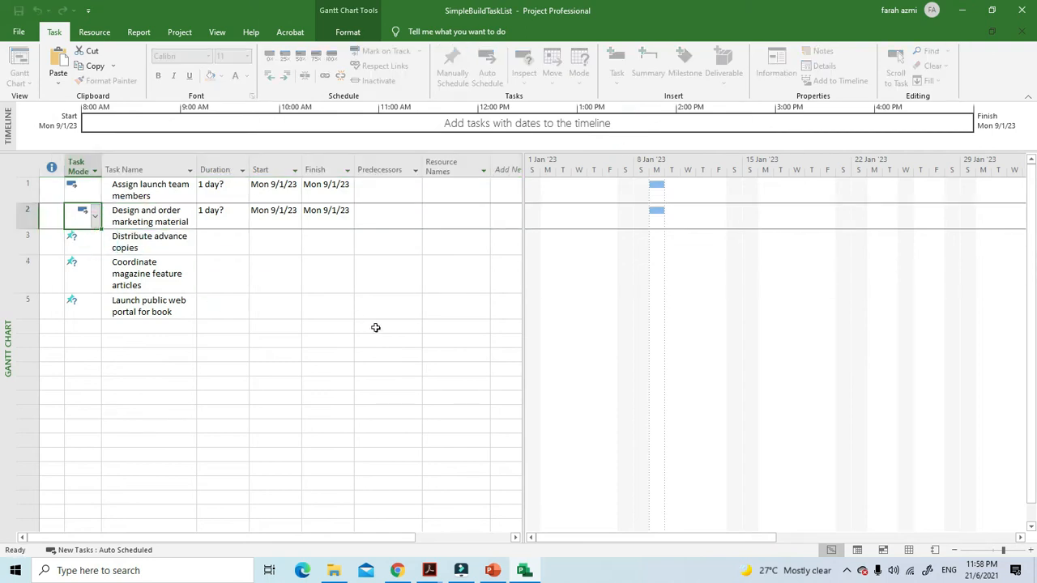
pyautogui.click(375, 327)
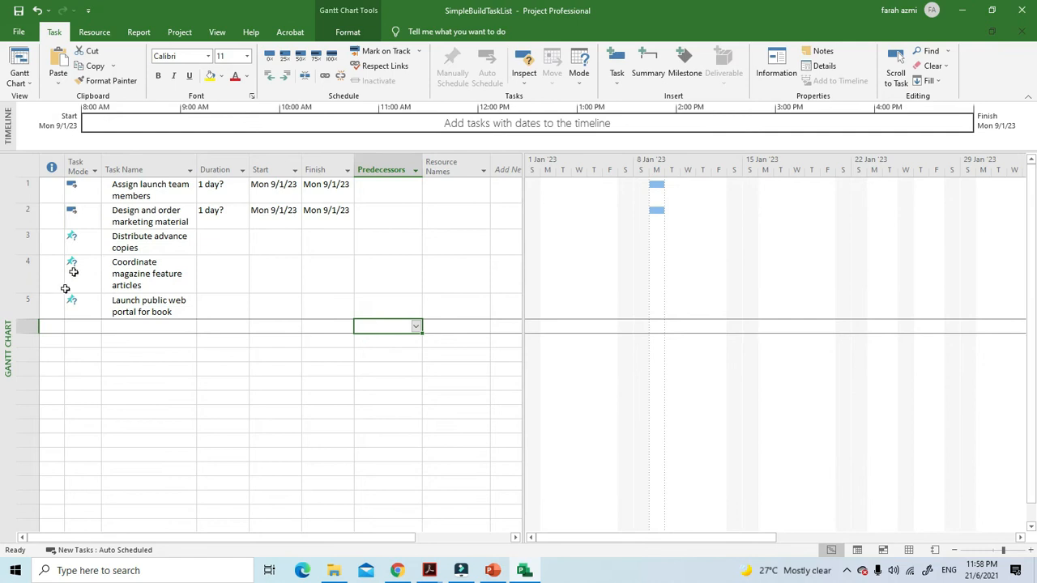
# Set the task mode of the third task, "Distribute advance copies", to Auto Scheduled
pyautogui.click(87, 239)
pyautogui.click(95, 241)
pyautogui.click(111, 271)
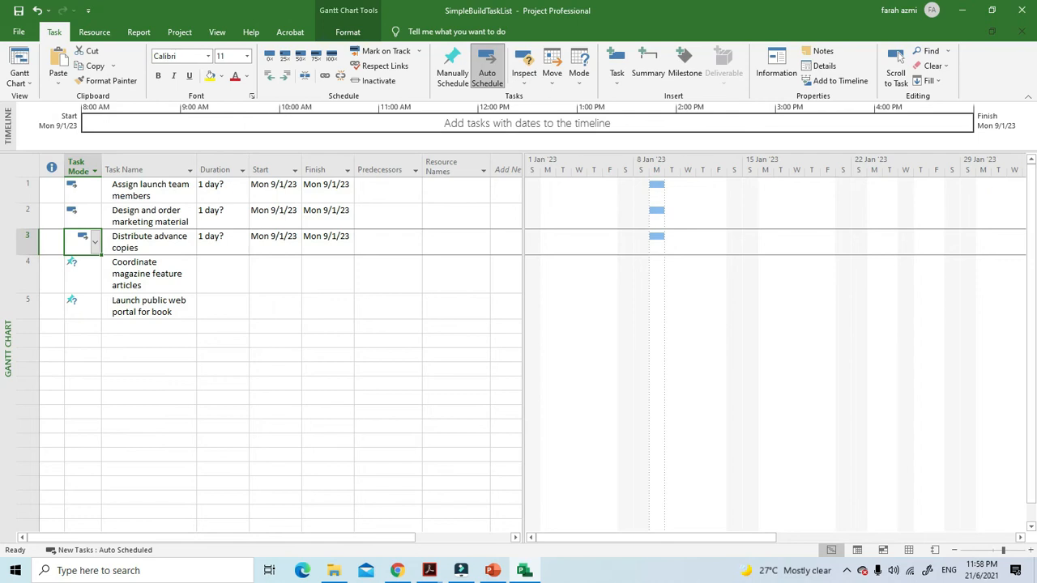
# Choose Auto Scheduled as the default for new tasks, with their dates calculated by Microsoft Project
pyautogui.click(127, 555)
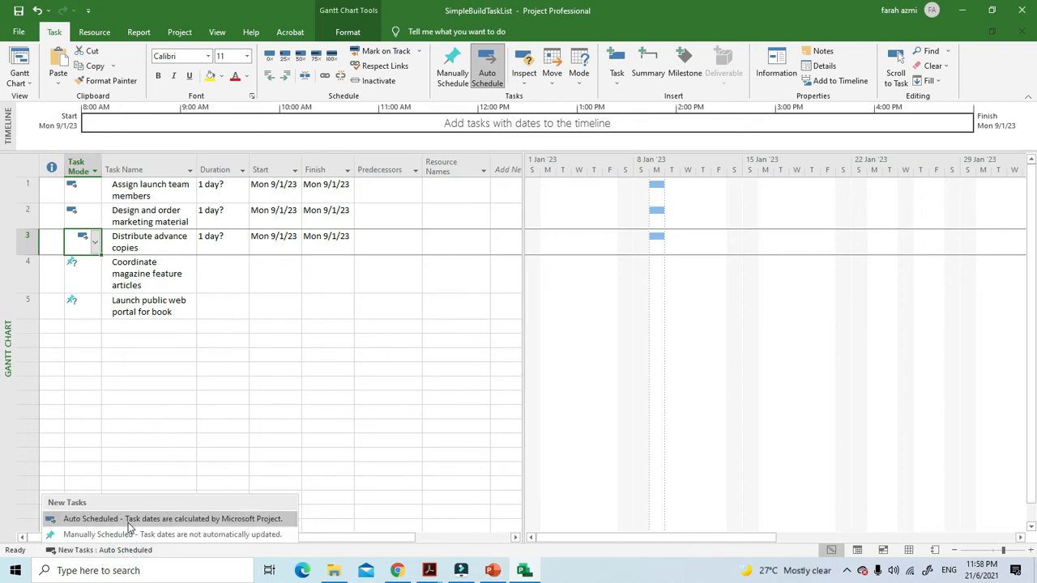
pyautogui.click(128, 521)
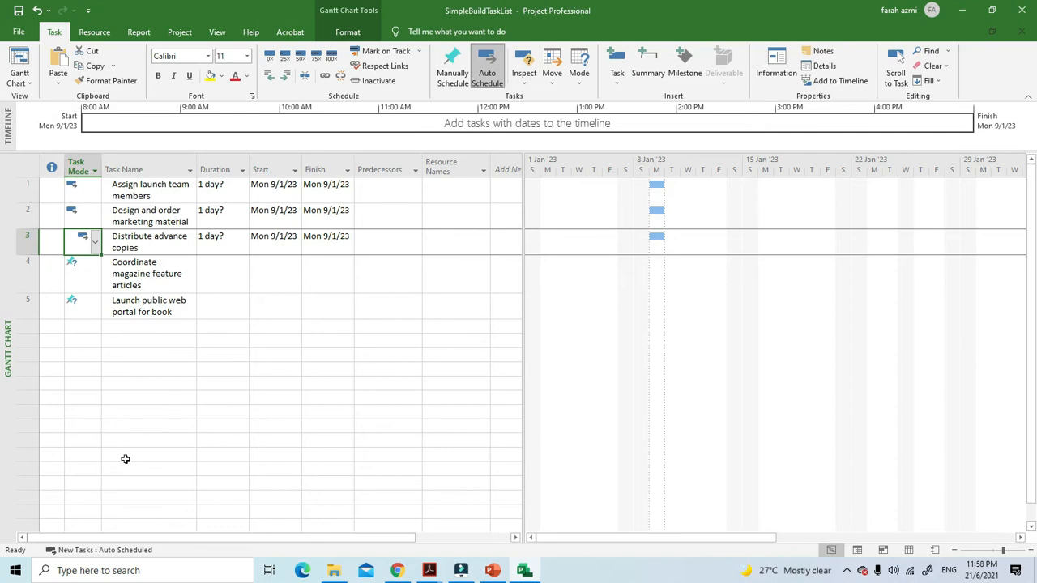
# Set the task mode of the fourth task, "Coordinate magazine feature articles", to Auto Scheduled
pyautogui.click(78, 272)
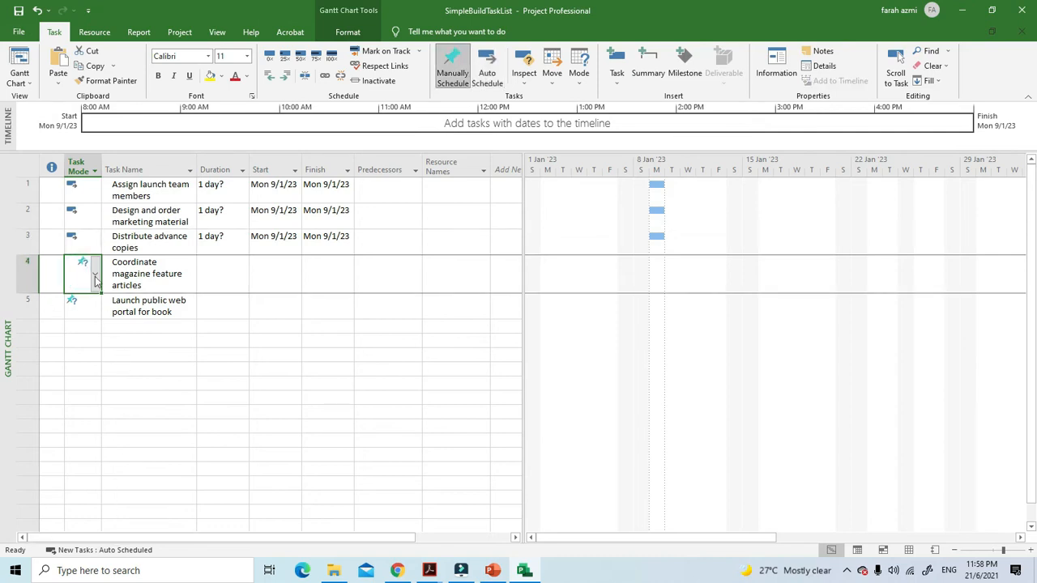
pyautogui.click(29, 266)
pyautogui.click(159, 549)
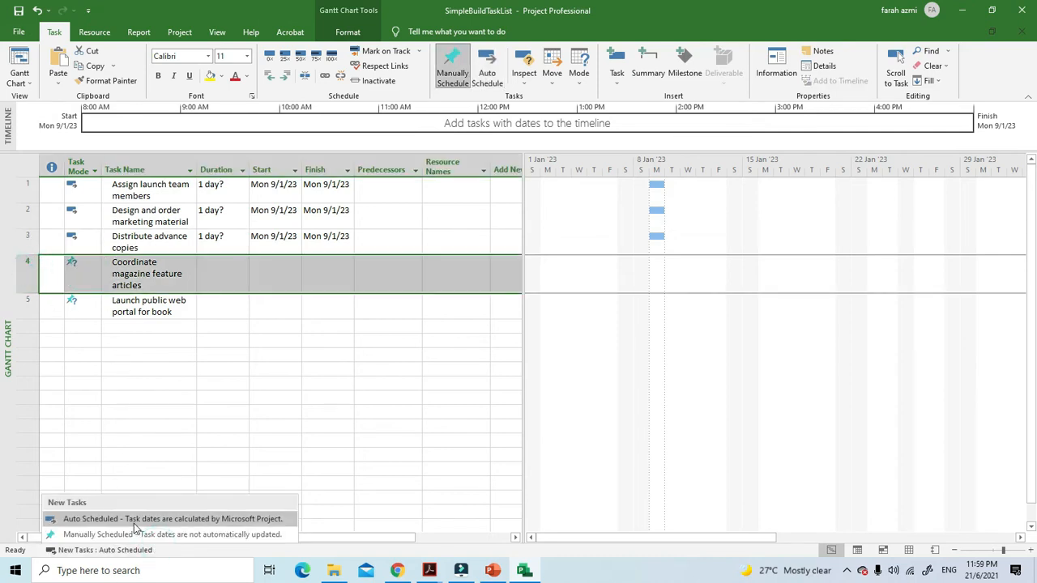
pyautogui.click(133, 518)
pyautogui.click(135, 403)
pyautogui.click(96, 276)
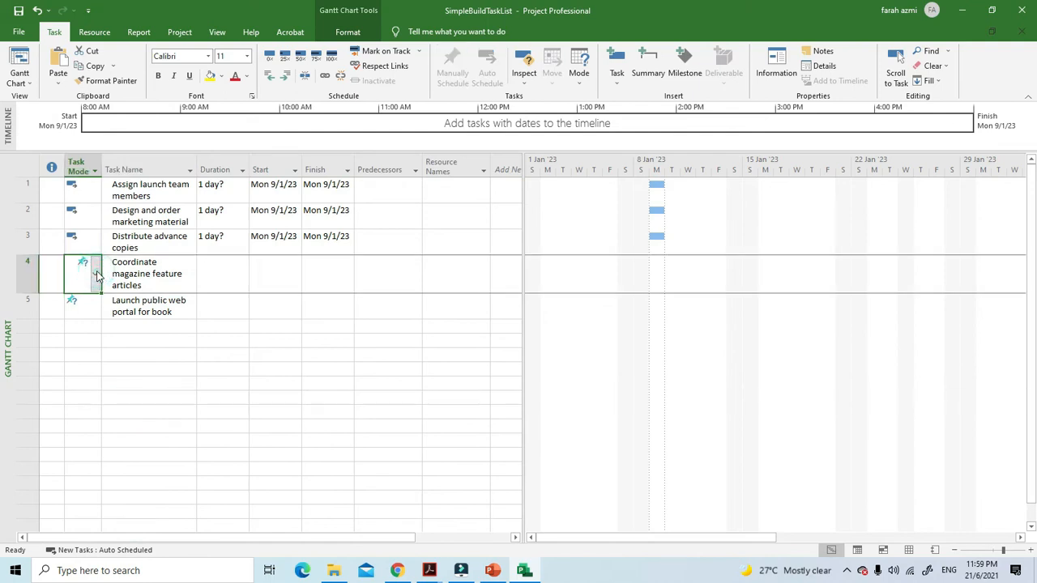
pyautogui.click(99, 308)
pyautogui.click(183, 370)
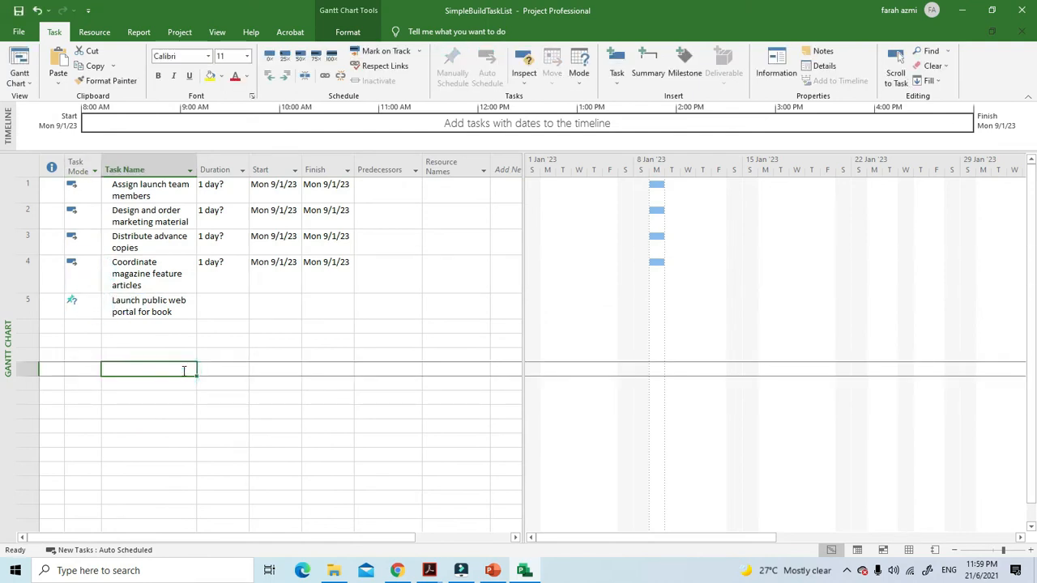
# Set the task mode of the fifth task, "Launch public web portal for book", to Auto Scheduled
pyautogui.click(84, 305)
pyautogui.click(95, 305)
pyautogui.click(96, 333)
# Reselect Auto Scheduled as the scheduling mode for new tasks in the current plan
pyautogui.click(130, 550)
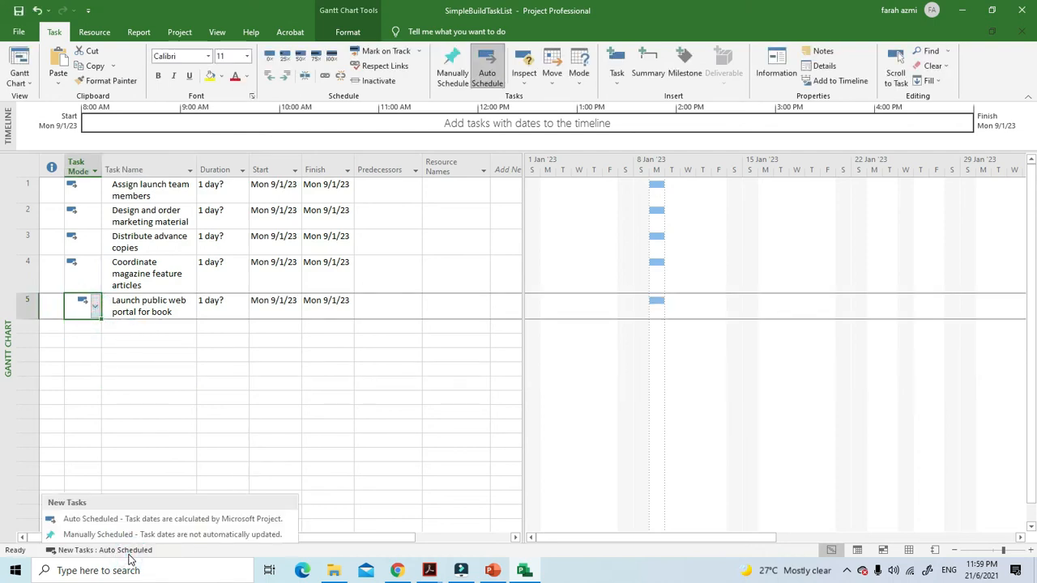
pyautogui.click(117, 518)
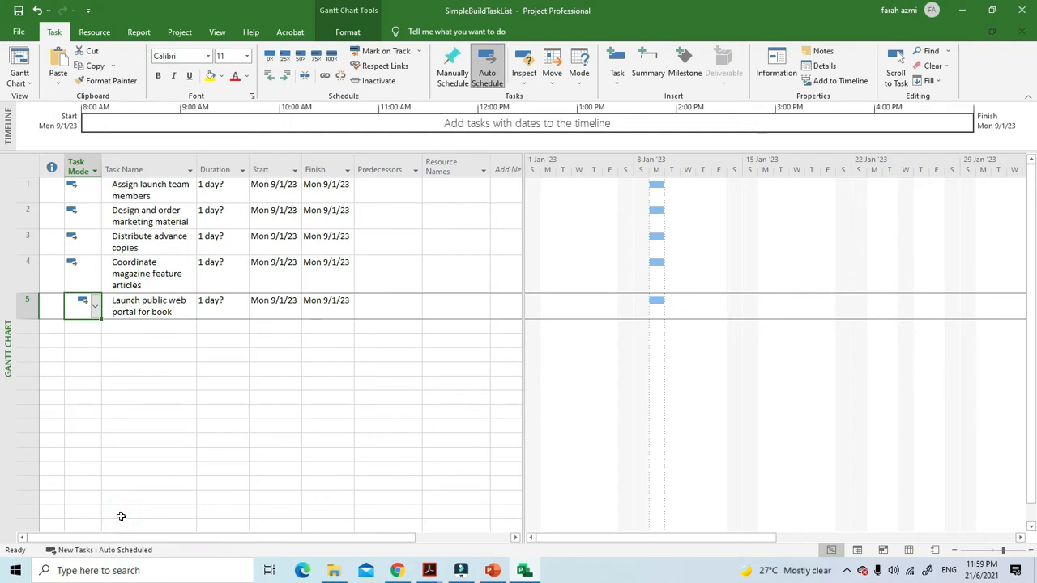
pyautogui.click(117, 558)
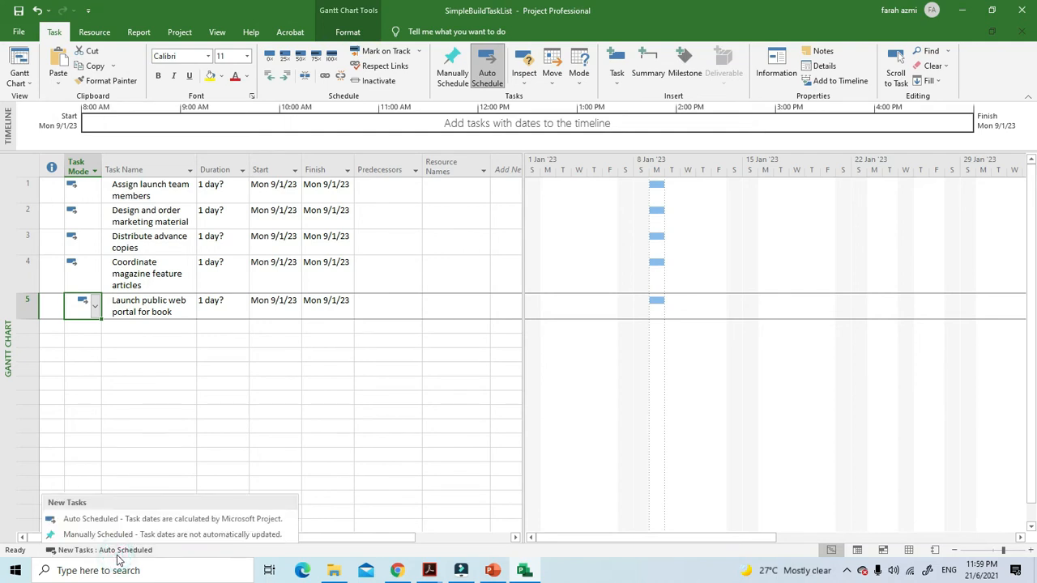
pyautogui.click(152, 519)
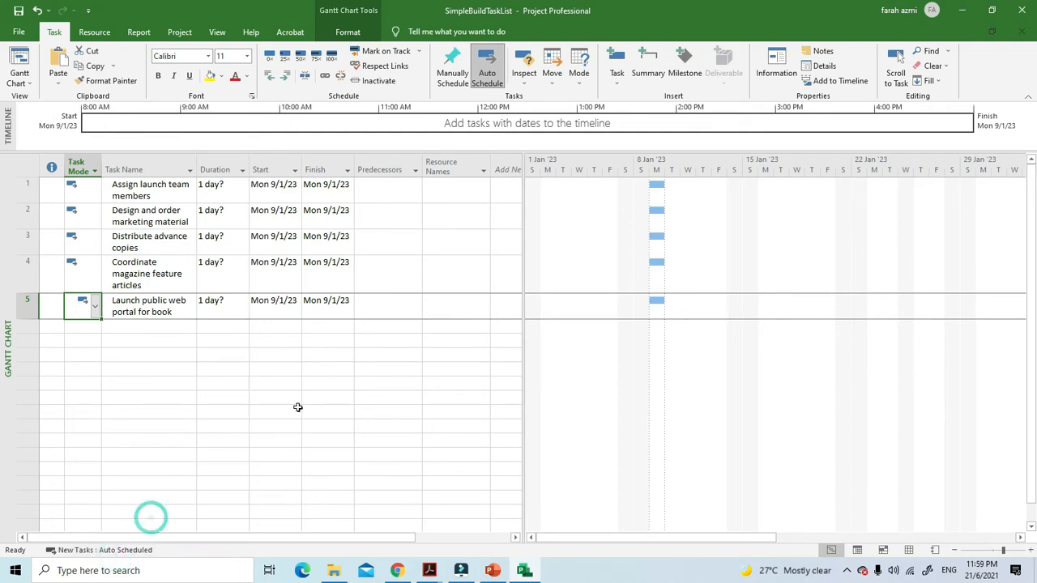
pyautogui.click(297, 409)
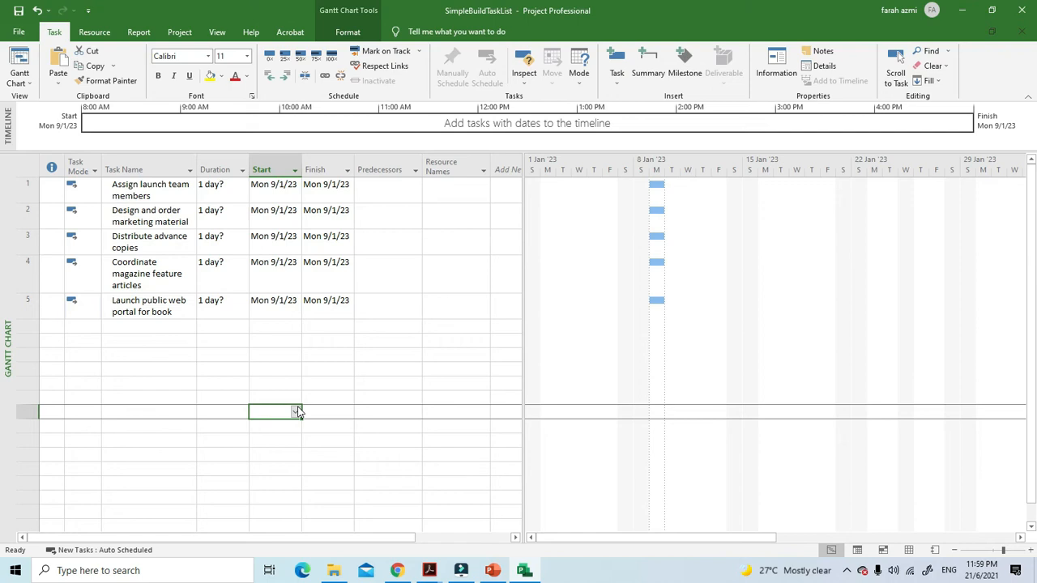
# Open the project's scheduling options and apply the calendar options to All New Projects
pyautogui.click(19, 32)
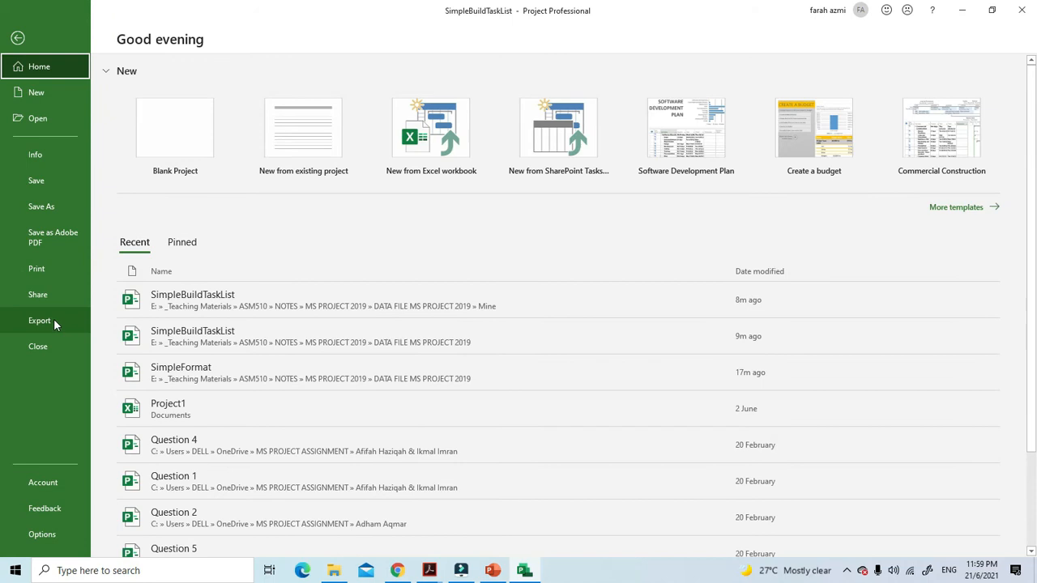
pyautogui.click(63, 535)
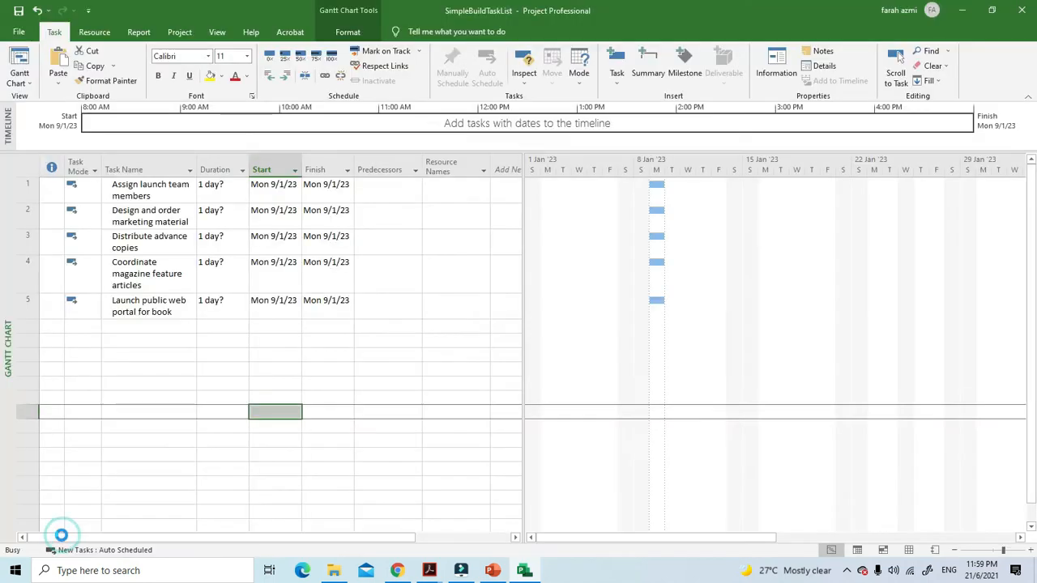
pyautogui.click(307, 128)
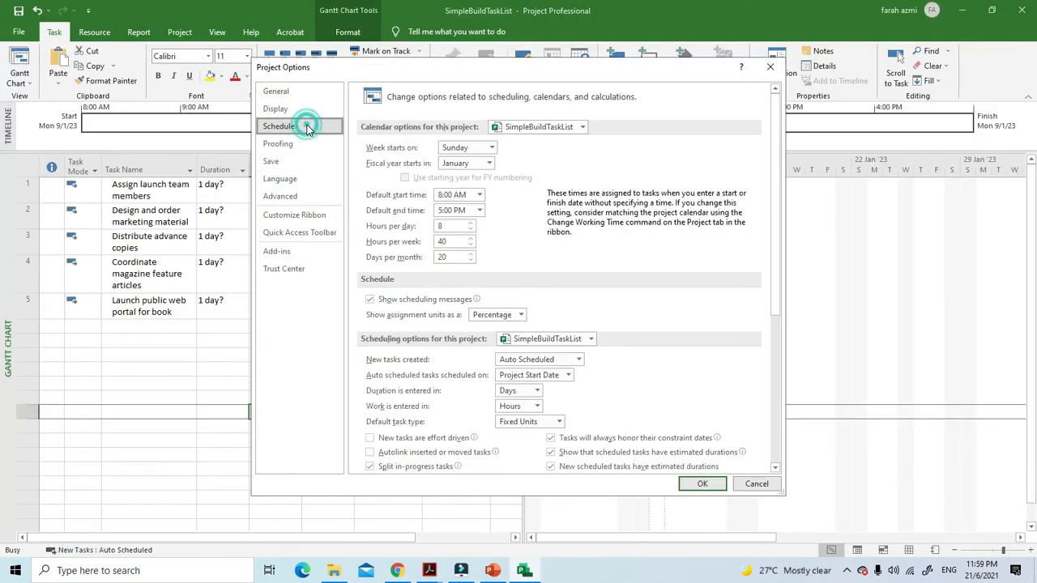
pyautogui.click(582, 127)
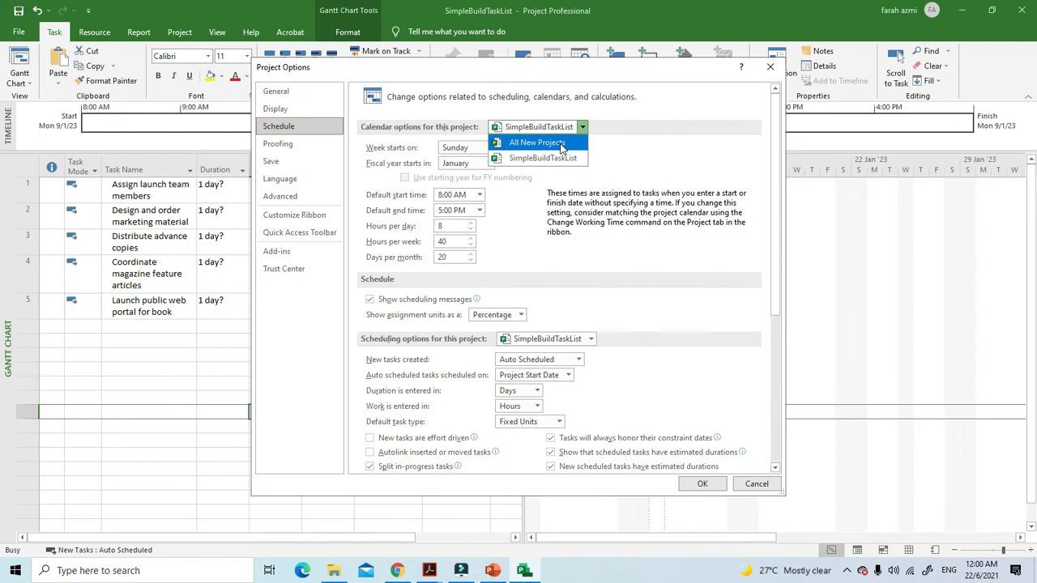
pyautogui.click(540, 250)
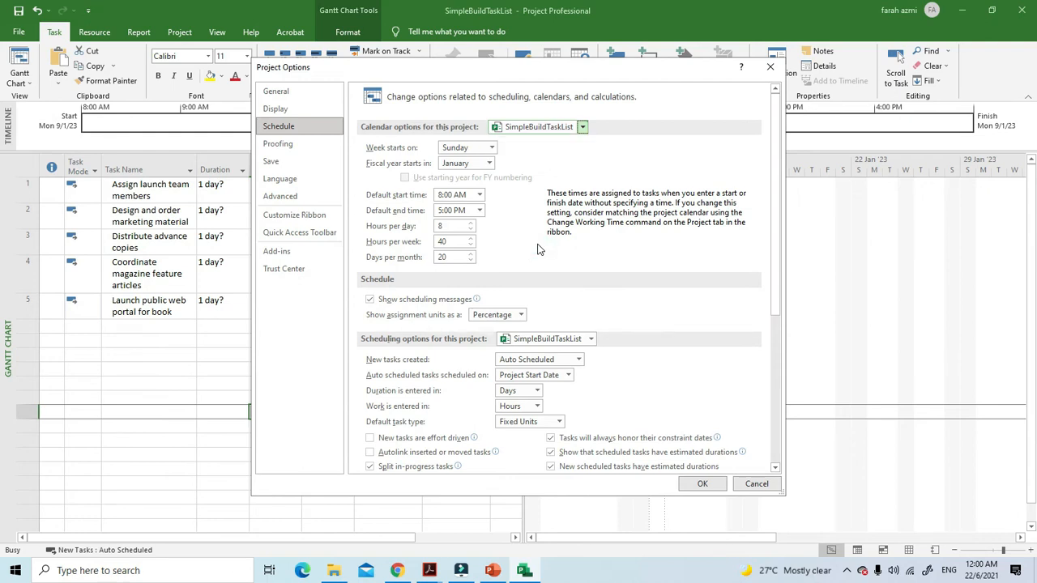
pyautogui.click(583, 128)
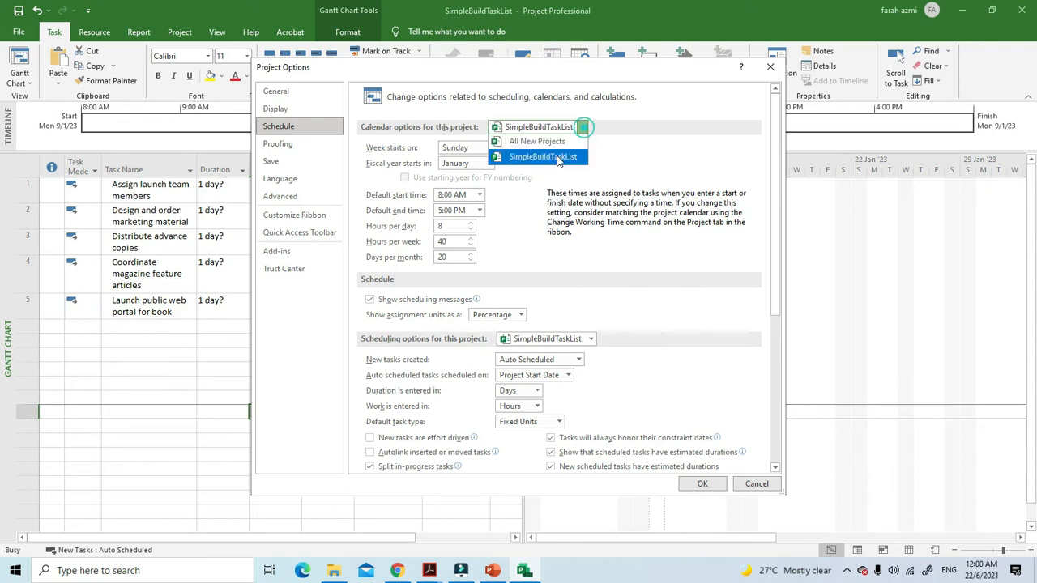
pyautogui.click(539, 143)
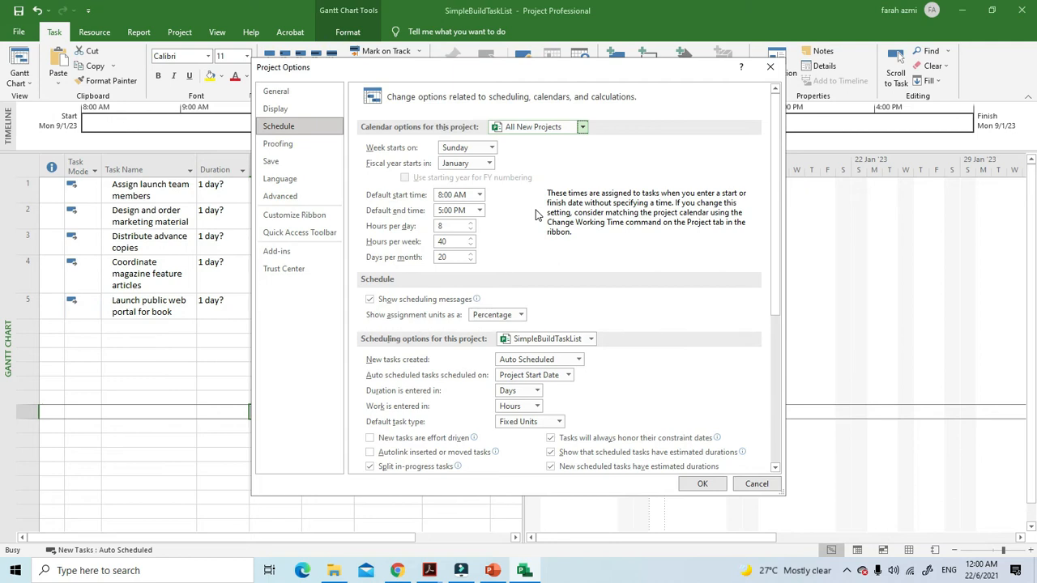
# Choose Auto Scheduled for newly created tasks in the scheduling options and accept the settings
pyautogui.click(581, 360)
pyautogui.click(570, 386)
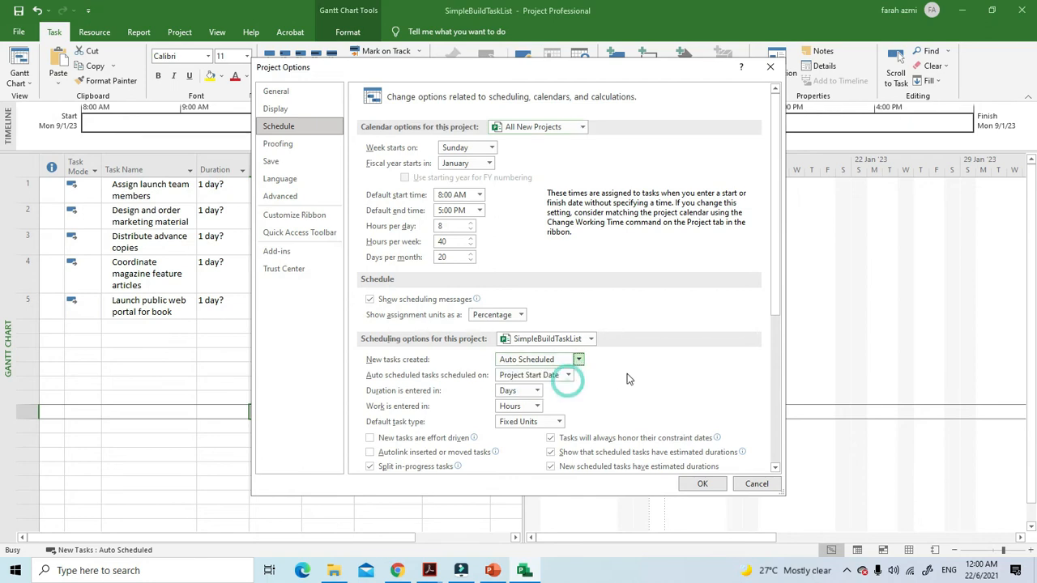
pyautogui.click(701, 484)
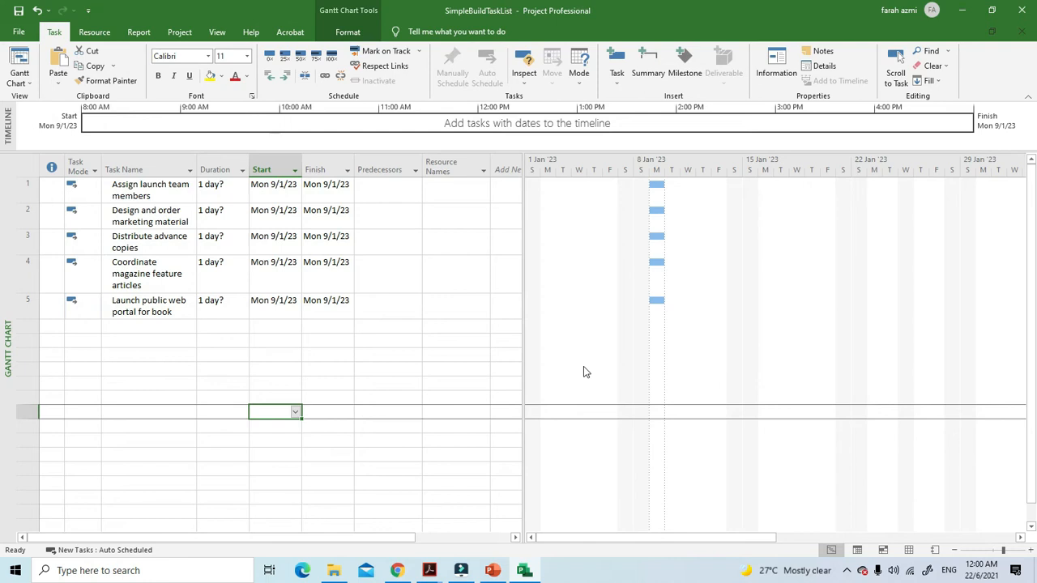
# Switch to the Module 3 PDF in Acrobat and read the slides on entering task durations and estimates
pyautogui.click(492, 570)
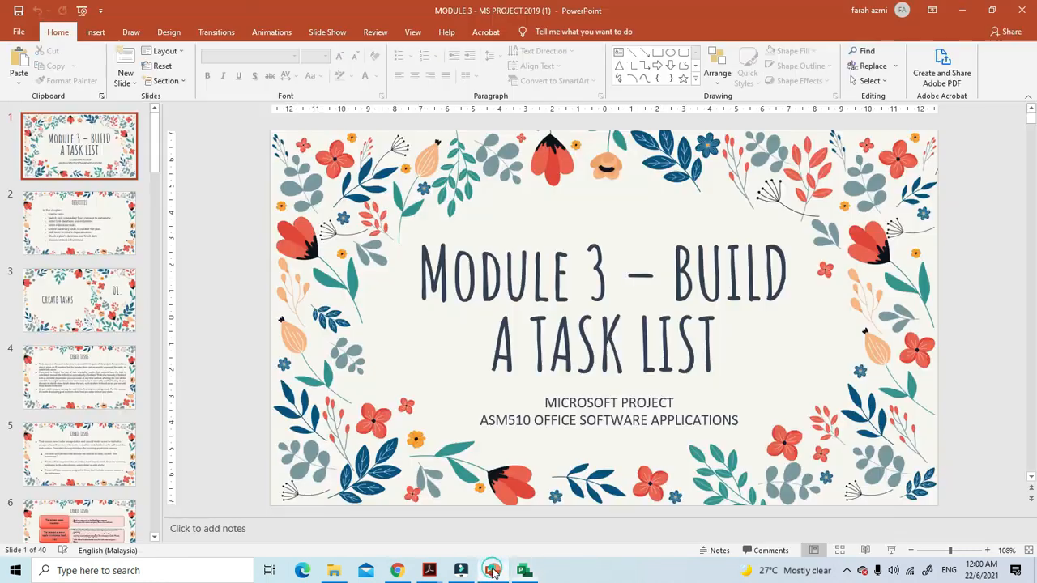
pyautogui.scroll(-1, 978, 335)
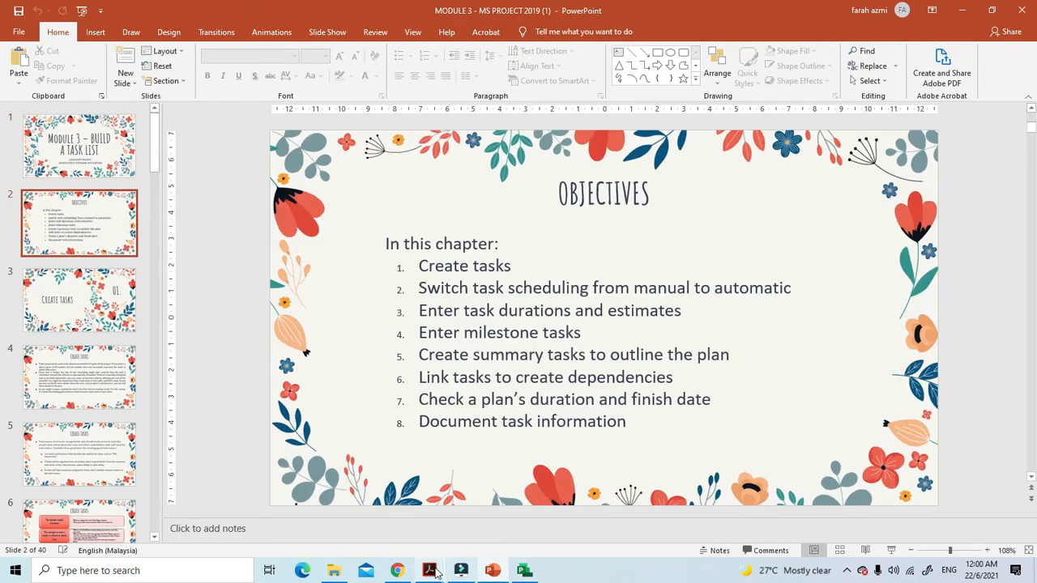
pyautogui.moveTo(429, 570)
pyautogui.click(389, 529)
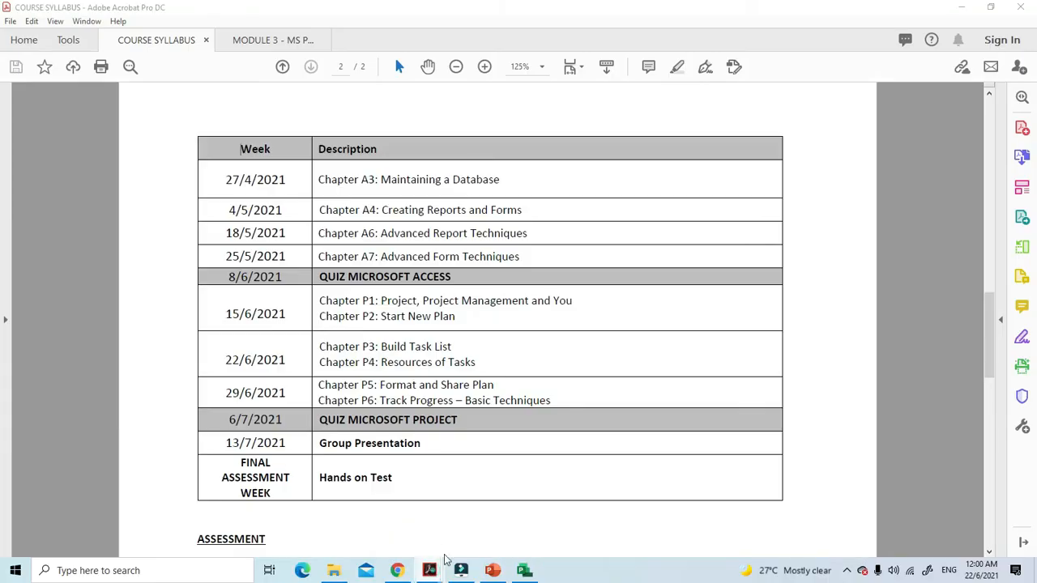
pyautogui.click(478, 531)
pyautogui.scroll(-1, 785, 447)
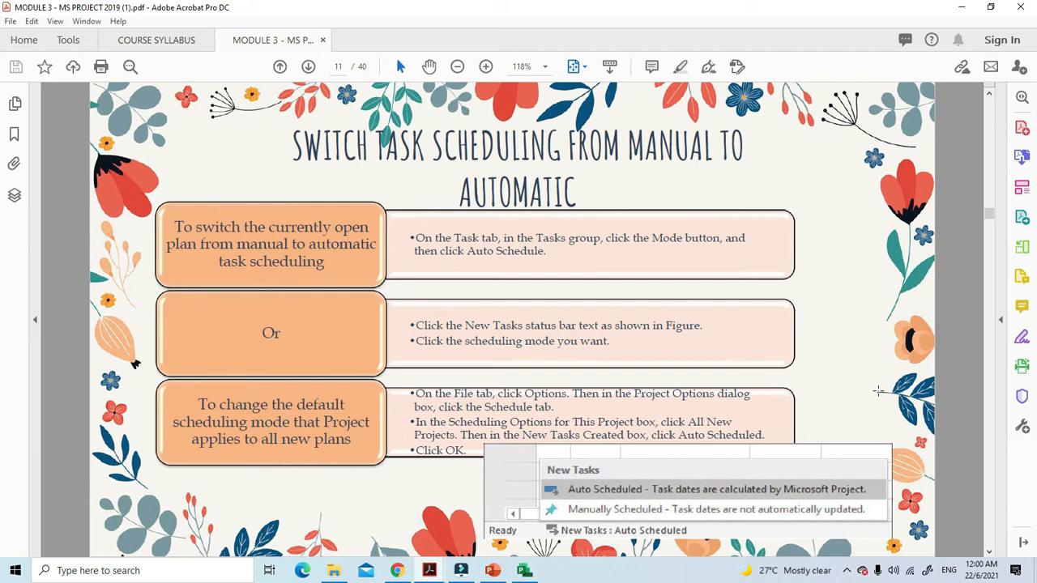
pyautogui.scroll(-1, 899, 396)
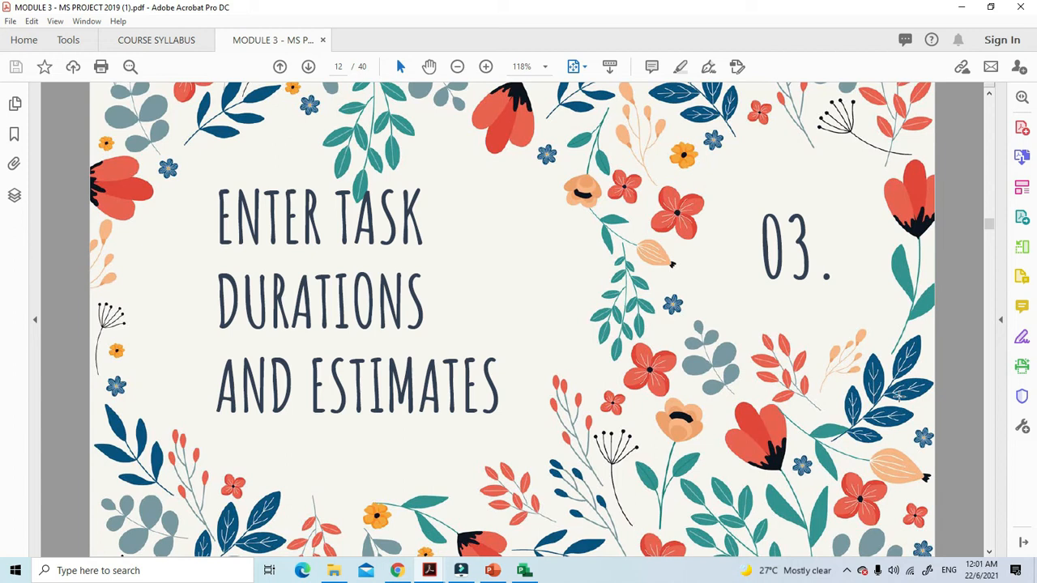
pyautogui.scroll(-1, 899, 397)
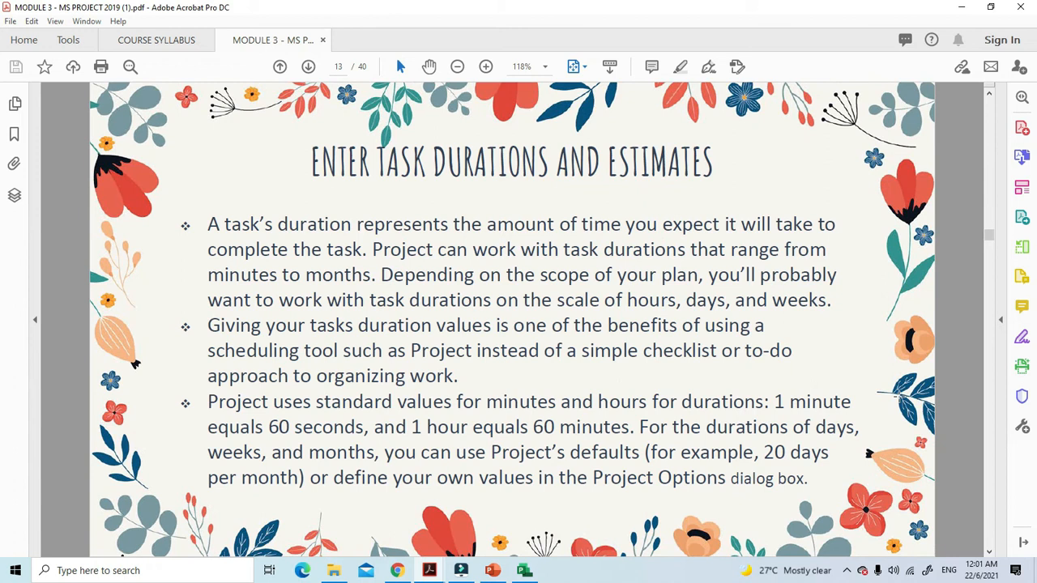
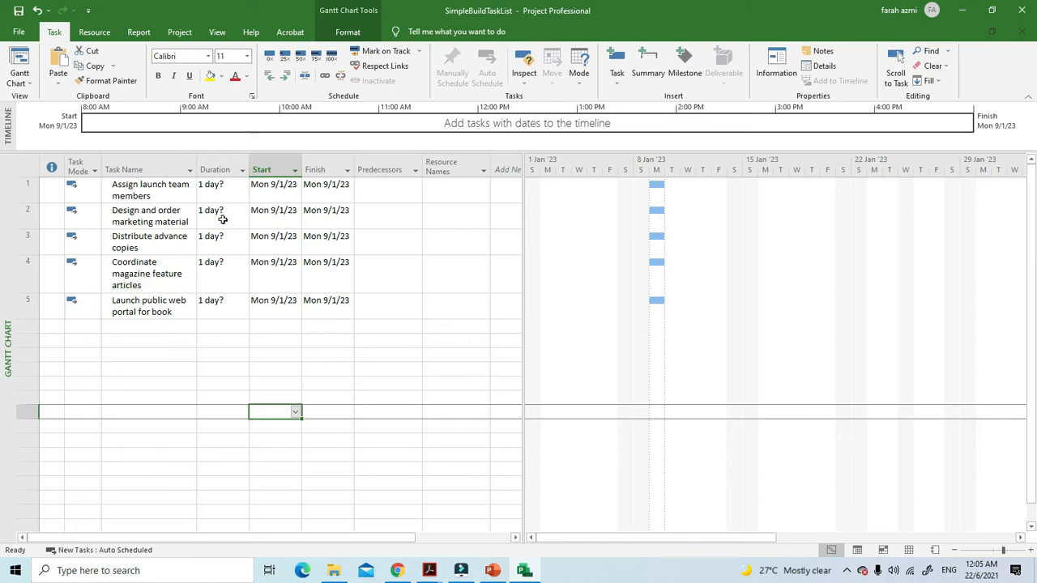
# Set the duration of "Assign launch team members" to a firm 1 day instead of an estimate
pyautogui.click(222, 193)
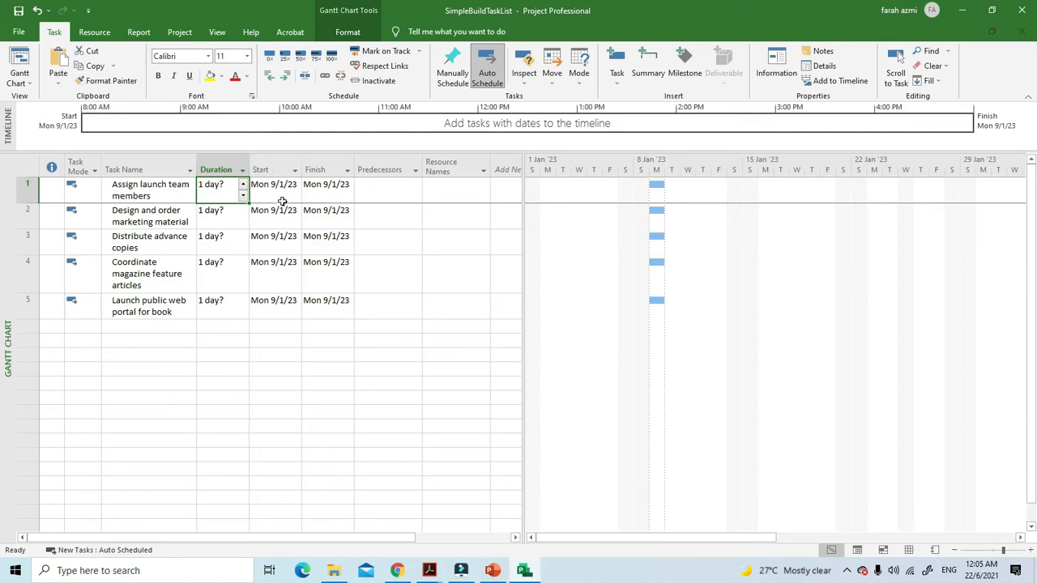
pyautogui.click(244, 185)
pyautogui.click(243, 195)
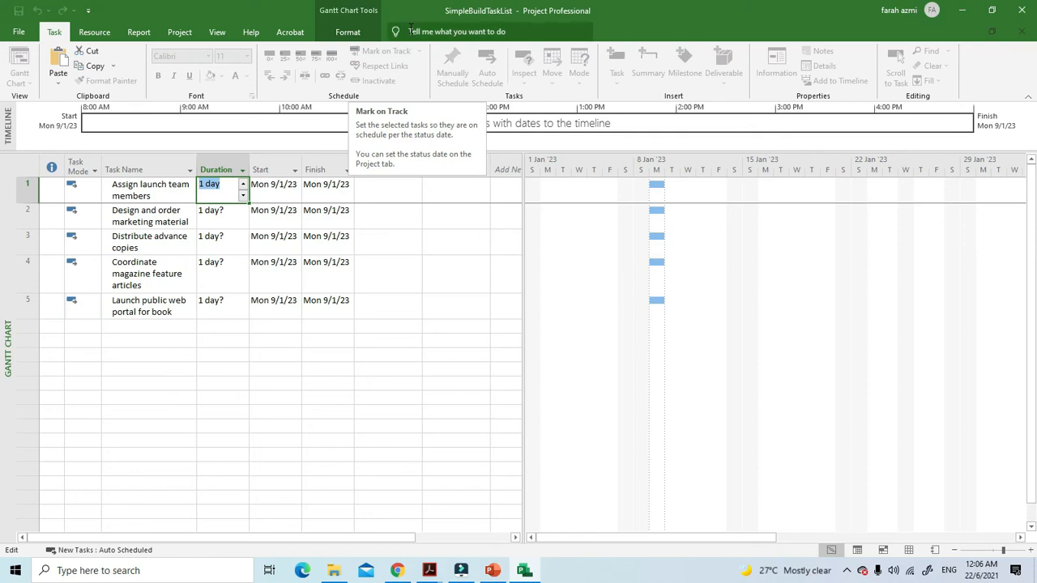
# Set the duration of "Design and order marketing material" to one elapsed day, 1 eday
pyautogui.click(227, 210)
pyautogui.moveTo(222, 211); pyautogui.dragTo(191, 214)
pyautogui.click(212, 213)
pyautogui.click(223, 210)
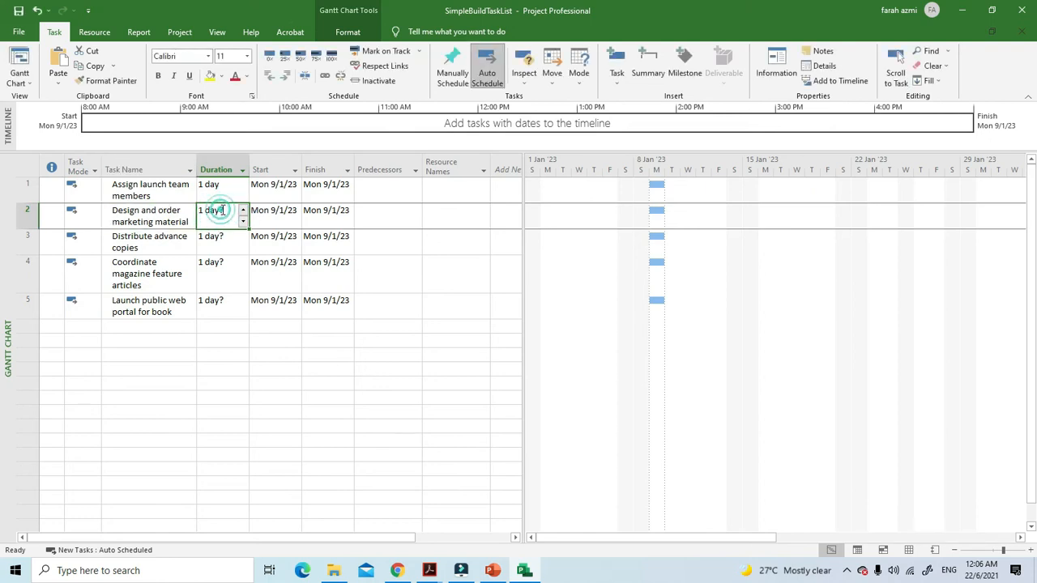
pyautogui.moveTo(220, 210); pyautogui.dragTo(193, 211)
pyautogui.write('1 ')
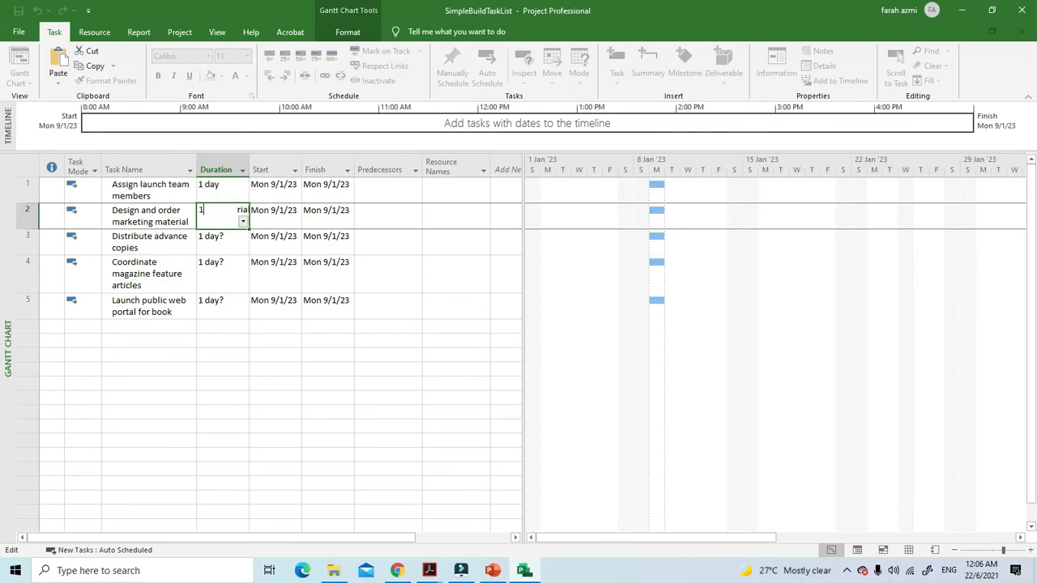
pyautogui.write('eday')
pyautogui.press('Return')
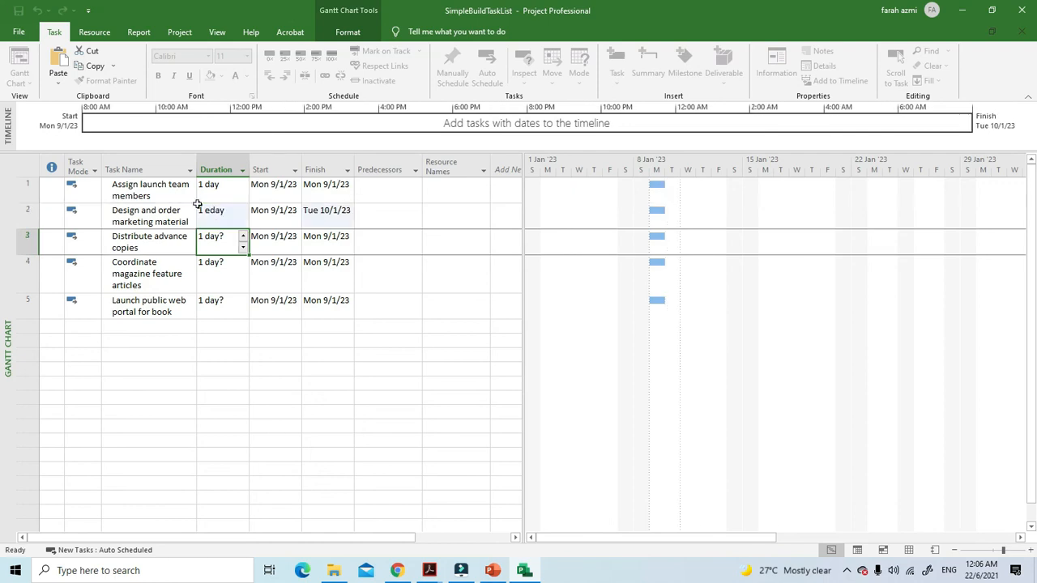
# Set the duration of "Design and order marketing material" to 1 wk
pyautogui.click(229, 214)
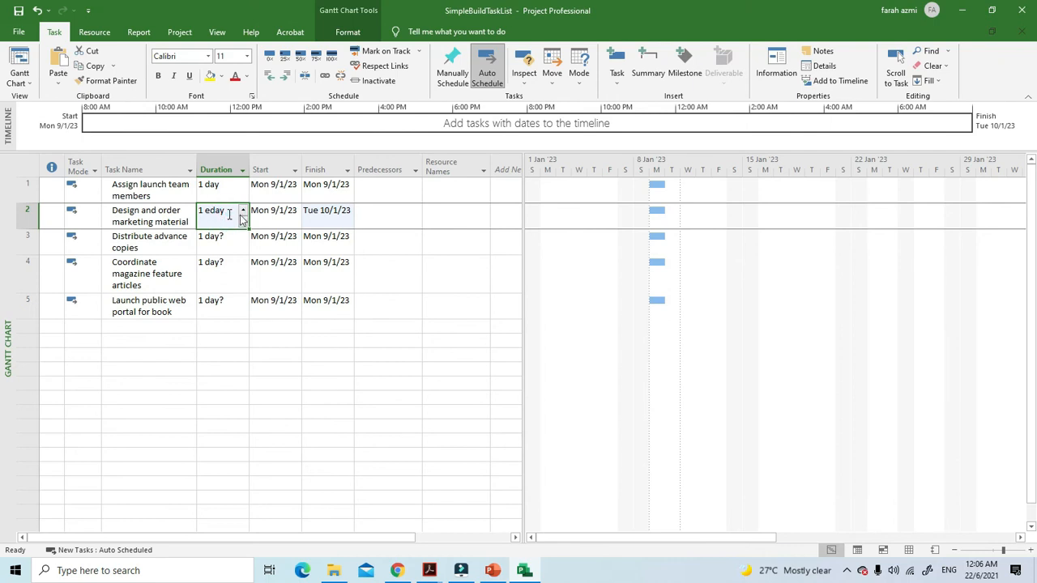
pyautogui.click(230, 211)
pyautogui.press('BackSpace')
pyautogui.write('1')
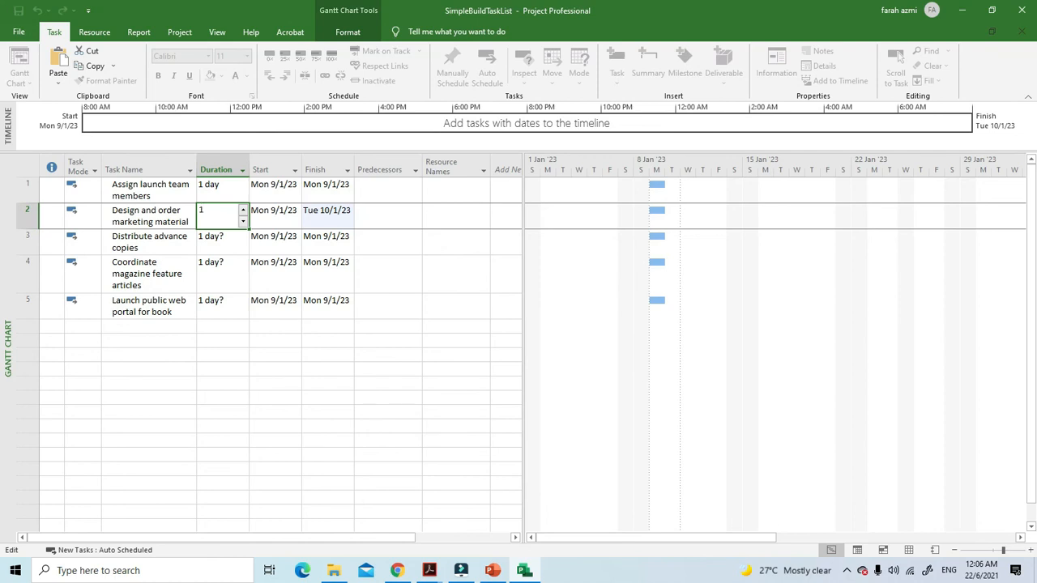
pyautogui.press('BackSpace')
pyautogui.write('1 wk')
pyautogui.press('Return')
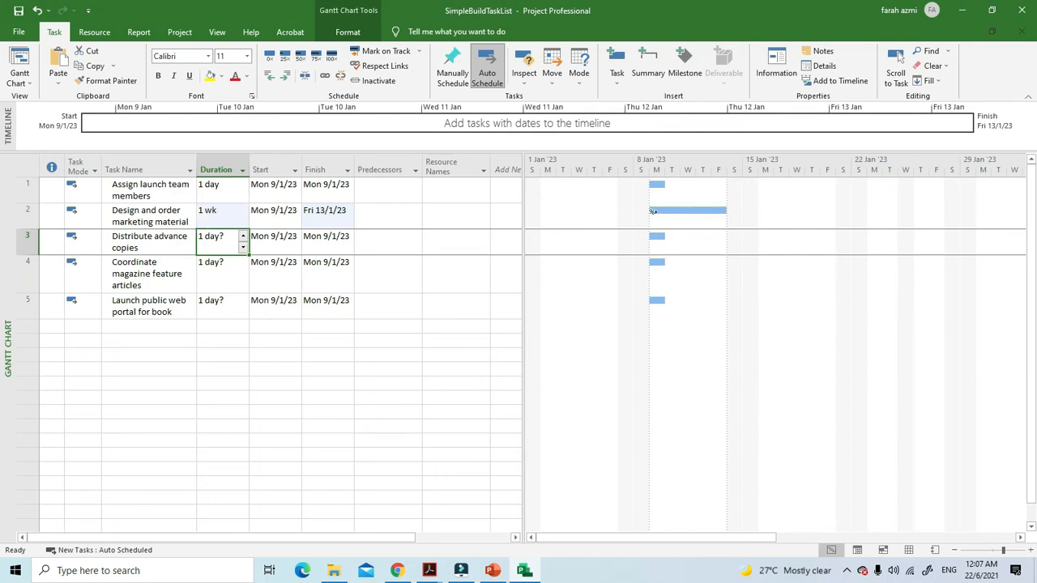
# Set the duration of "Design and order marketing material" to 7 days
pyautogui.click(209, 216)
pyautogui.moveTo(211, 215); pyautogui.dragTo(196, 209)
pyautogui.click(200, 210)
pyautogui.click(201, 210)
pyautogui.press('BackSpace')
pyautogui.press('Delete')
pyautogui.press('Delete')
pyautogui.write('7 days')
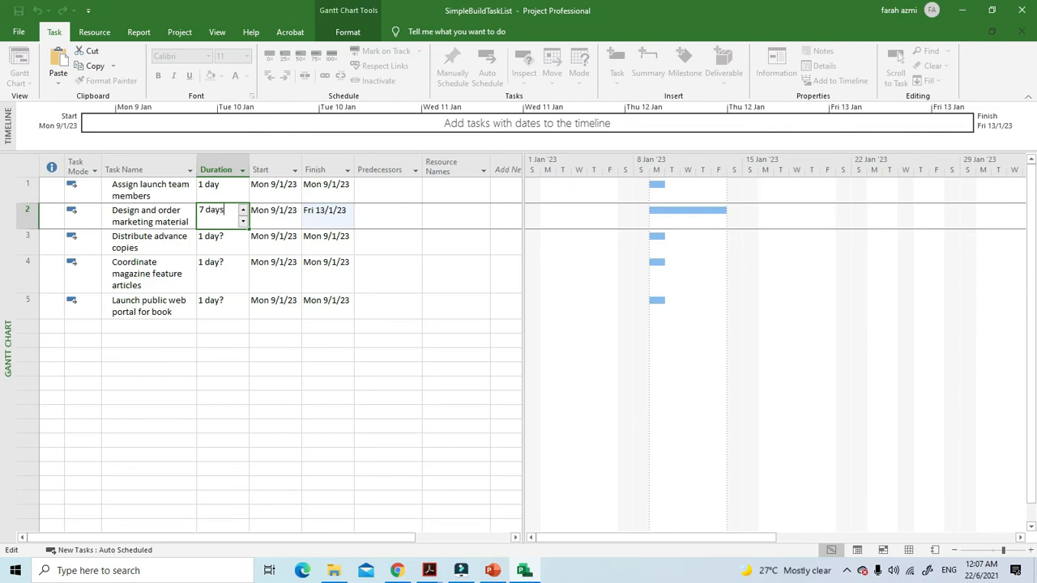
pyautogui.press('BackSpace')
pyautogui.press('Return')
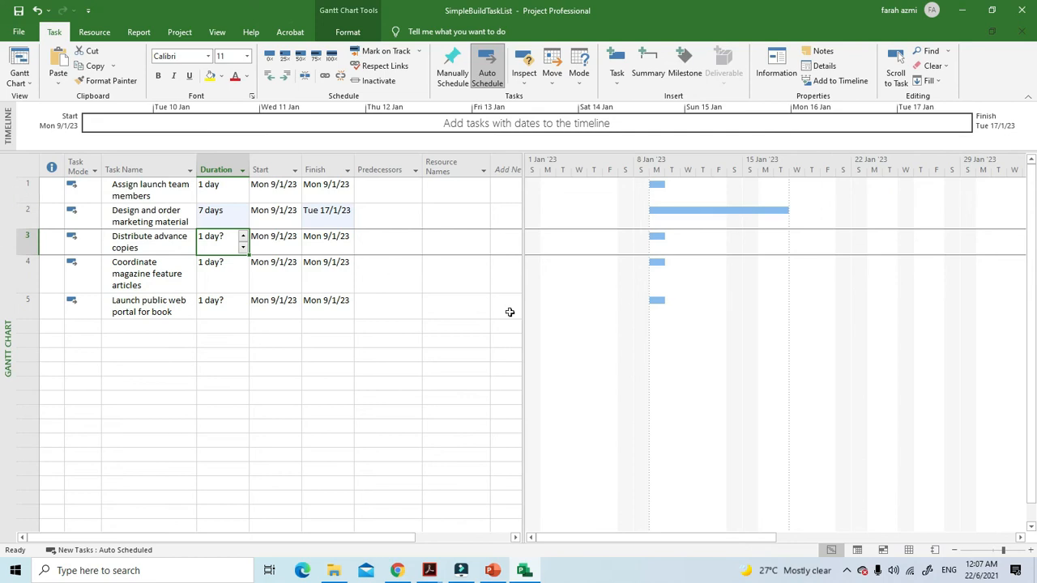
# Set the duration of "Design and order marketing material" to 1 day
pyautogui.click(218, 223)
pyautogui.click(241, 220)
pyautogui.click(242, 220)
pyautogui.click(242, 220)
pyautogui.click(241, 219)
pyautogui.click(242, 219)
pyautogui.click(241, 220)
pyautogui.click(242, 342)
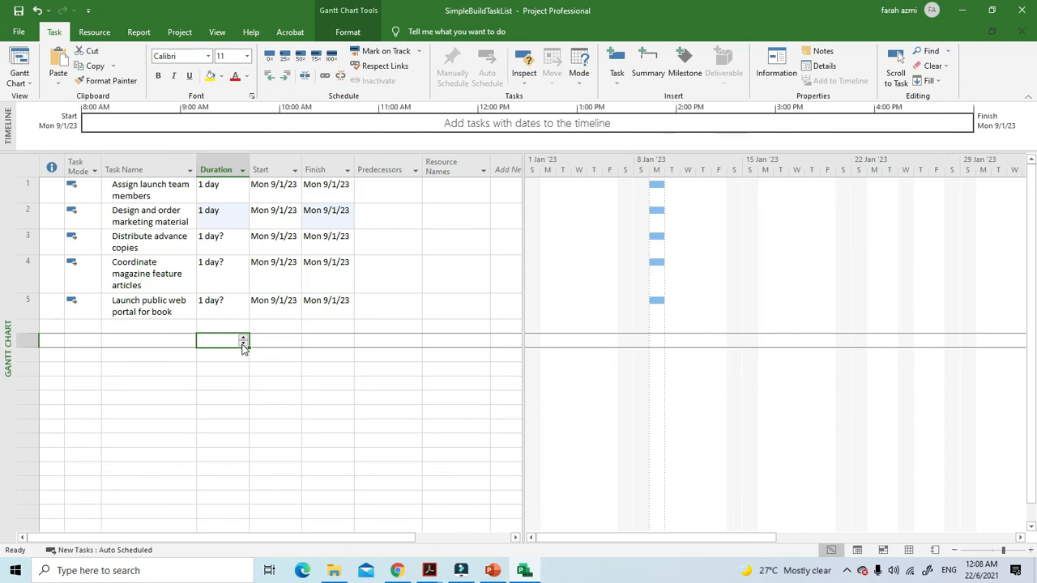
# Set the task mode of "Launch public web portal for book" to Manually Scheduled
pyautogui.click(97, 309)
pyautogui.click(97, 309)
pyautogui.click(97, 308)
pyautogui.click(92, 317)
pyautogui.click(187, 369)
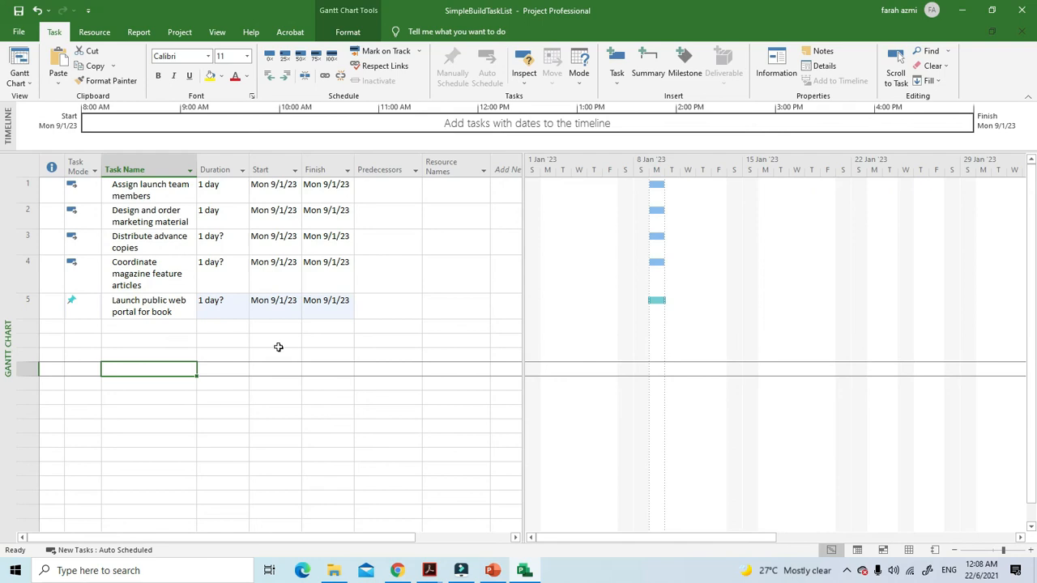
# Open the start date calendar of "Launch public web portal for book" and close it without picking a date
pyautogui.click(274, 303)
pyautogui.click(278, 303)
pyautogui.click(294, 306)
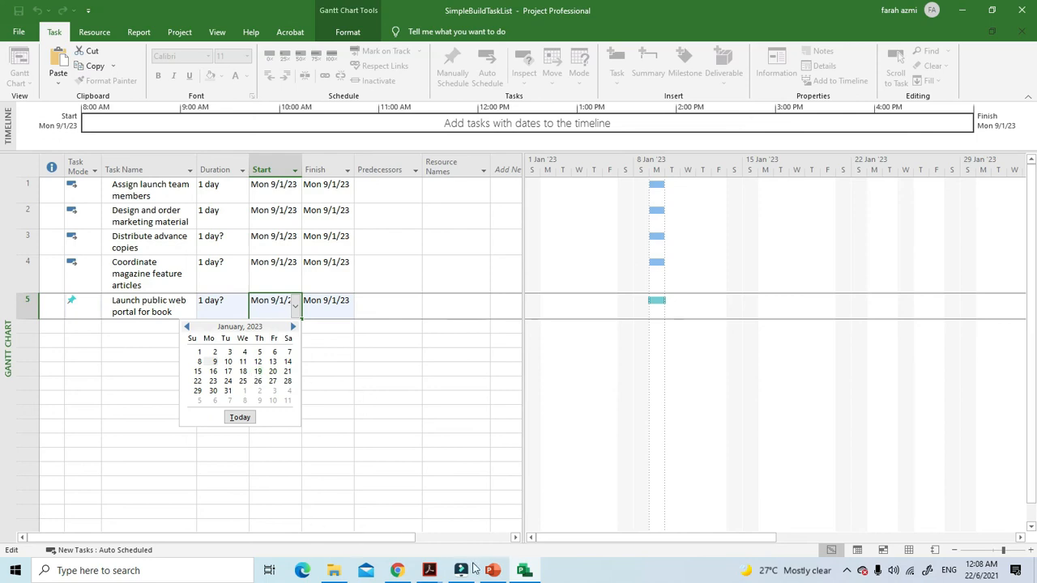
pyautogui.click(405, 385)
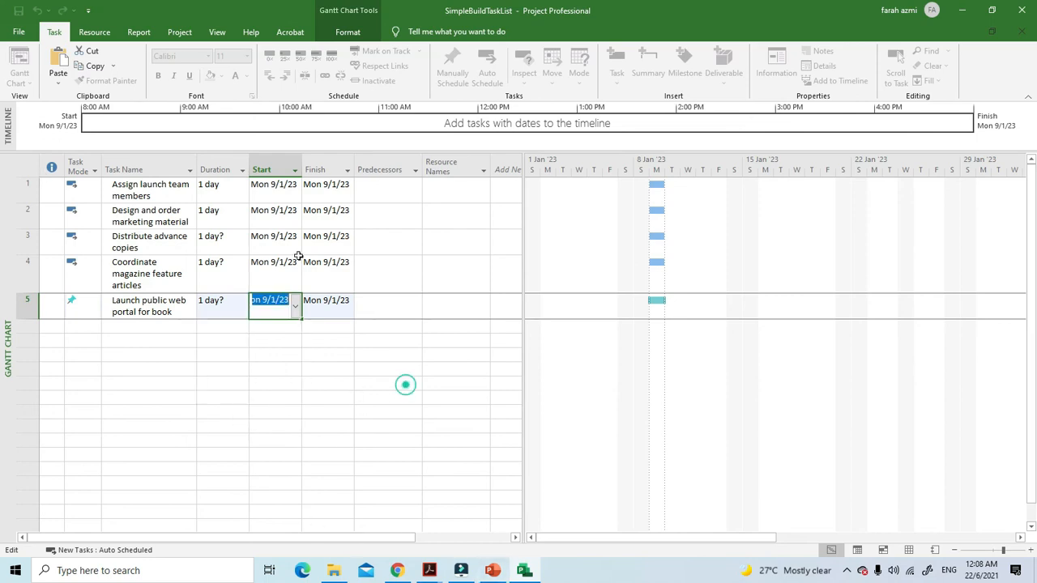
# Switch to the Module 3 PDF in Adobe Acrobat and read the "Enter Milestone Tasks" slide on page 19
pyautogui.click(463, 572)
pyautogui.click(464, 572)
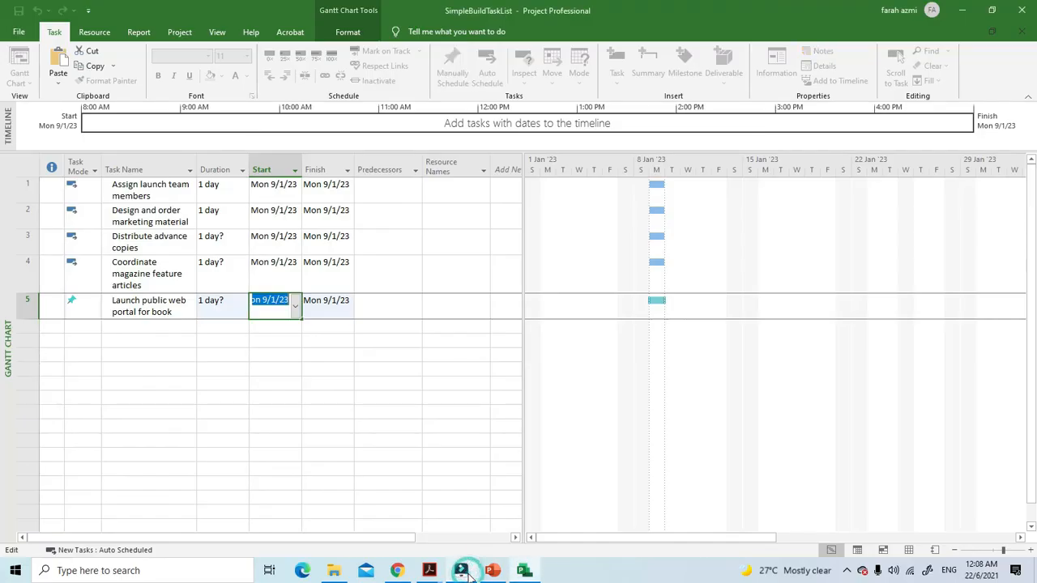
pyautogui.moveTo(393, 542)
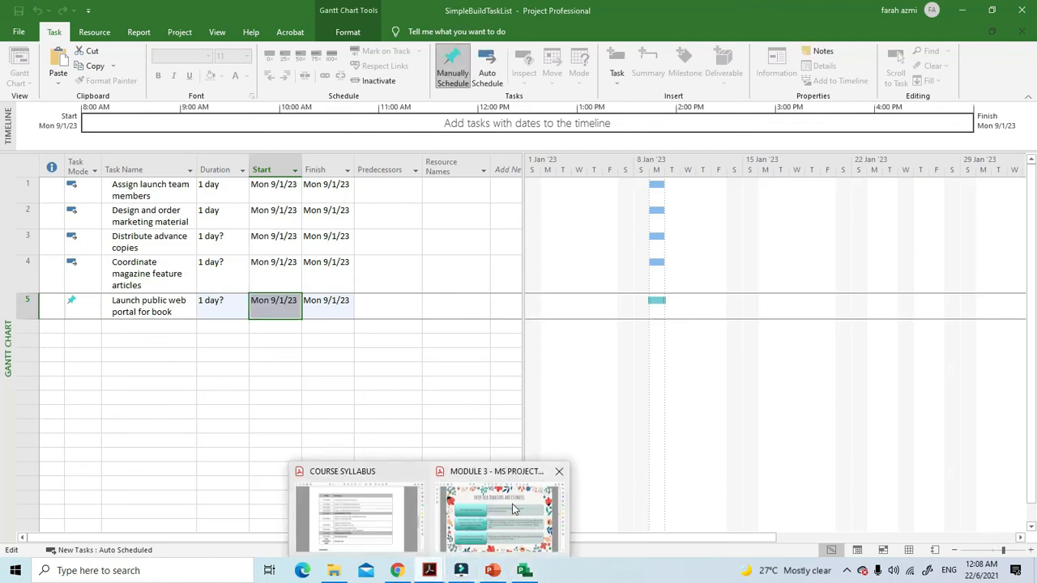
pyautogui.click(487, 527)
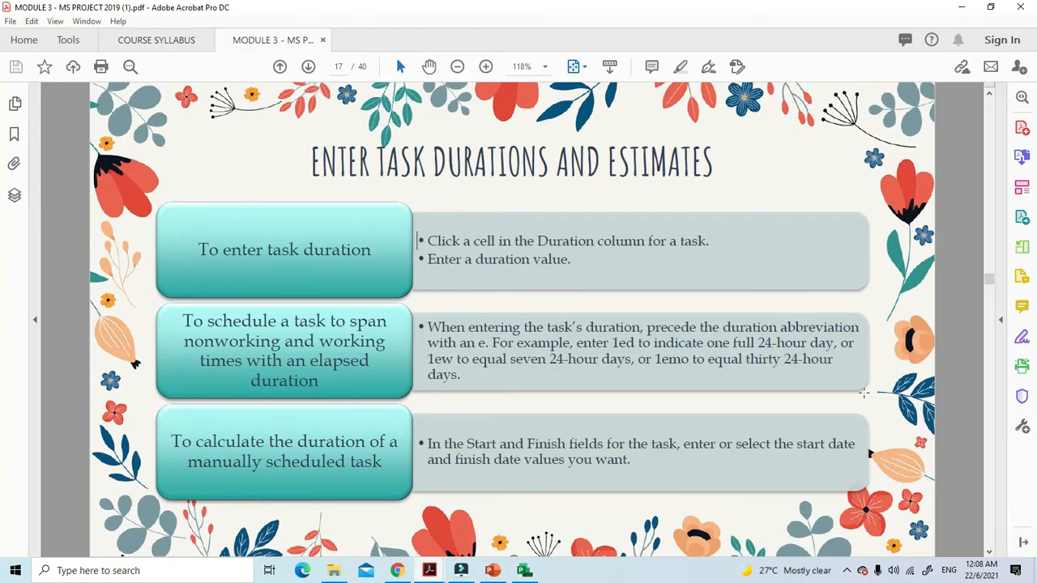
pyautogui.scroll(-3, 864, 393)
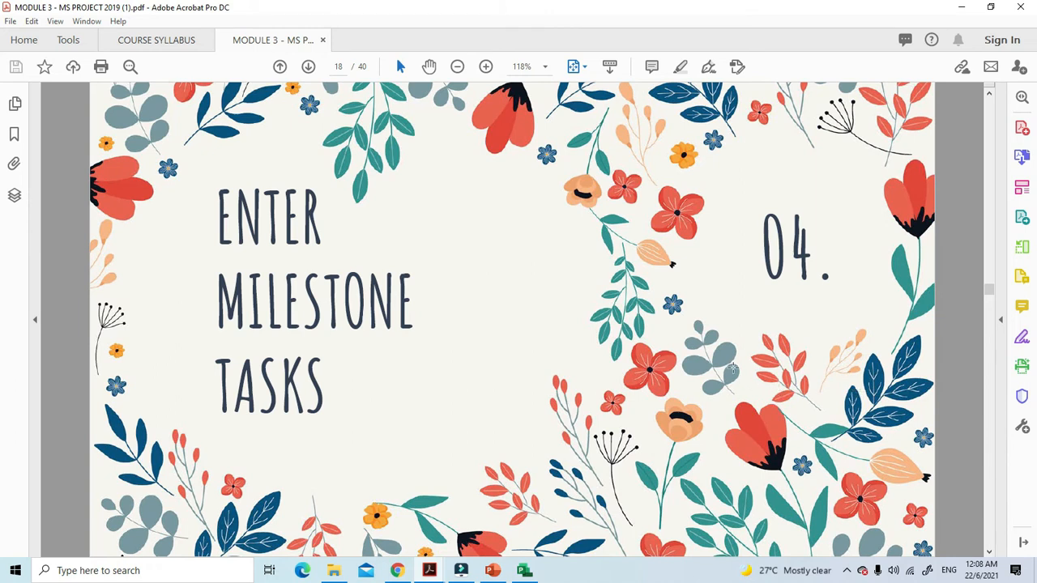
pyautogui.scroll(-2, 733, 369)
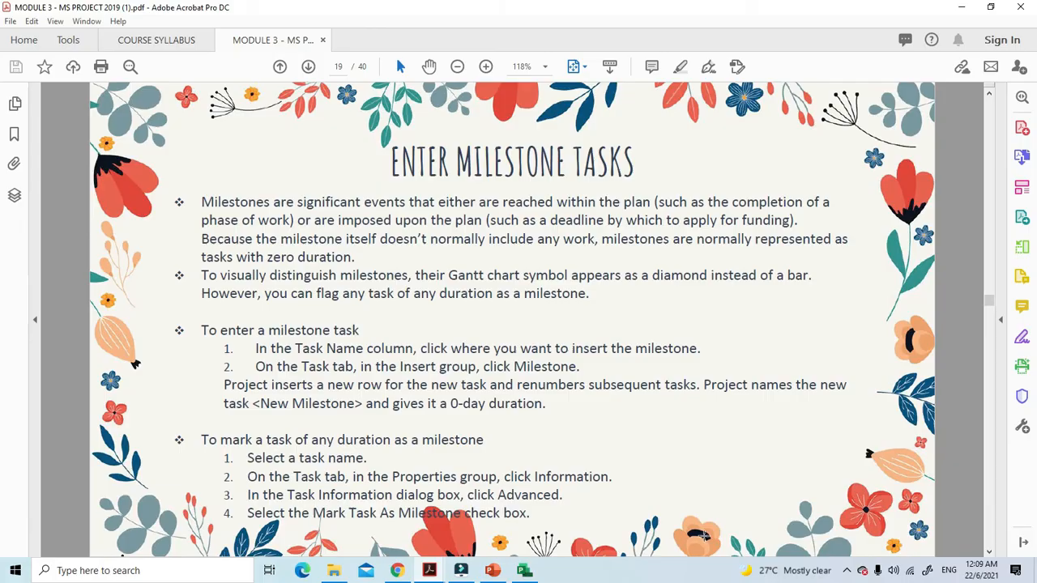
# Switch back to Microsoft Project and insert a new milestone above the task "Distribute advance copies"
pyautogui.click(525, 571)
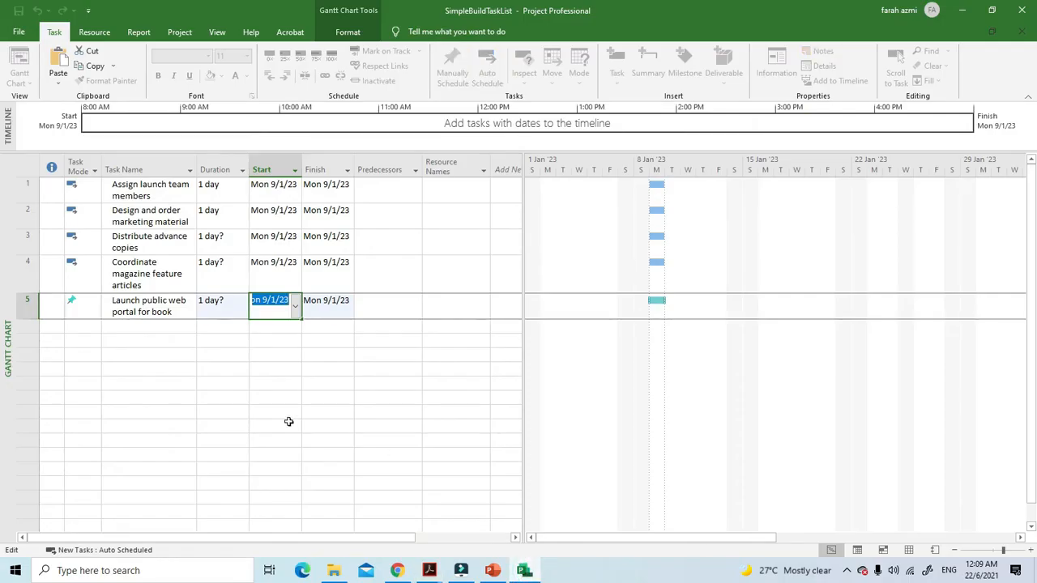
pyautogui.click(159, 247)
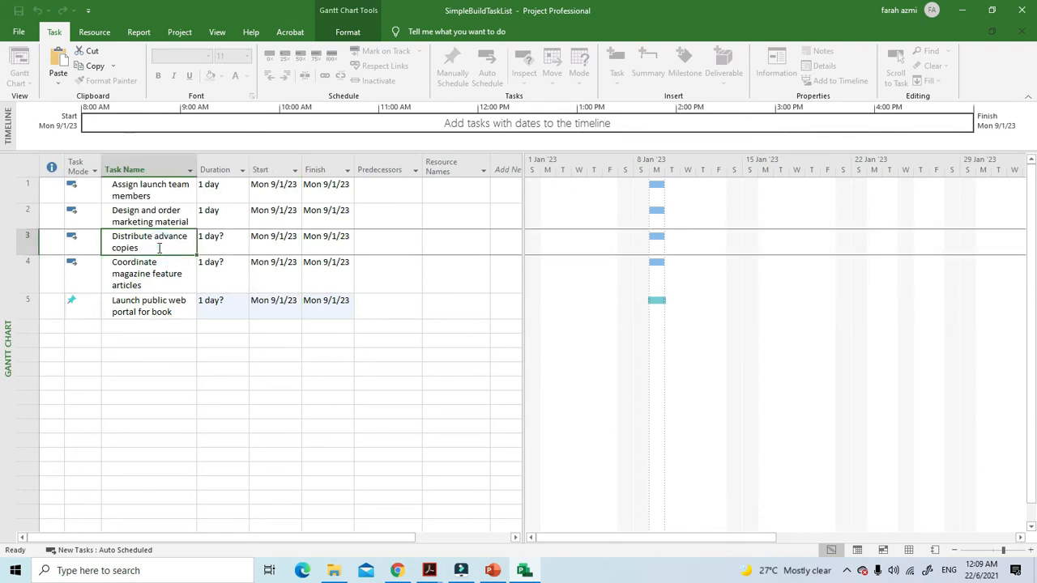
pyautogui.click(167, 243)
pyautogui.press('Escape')
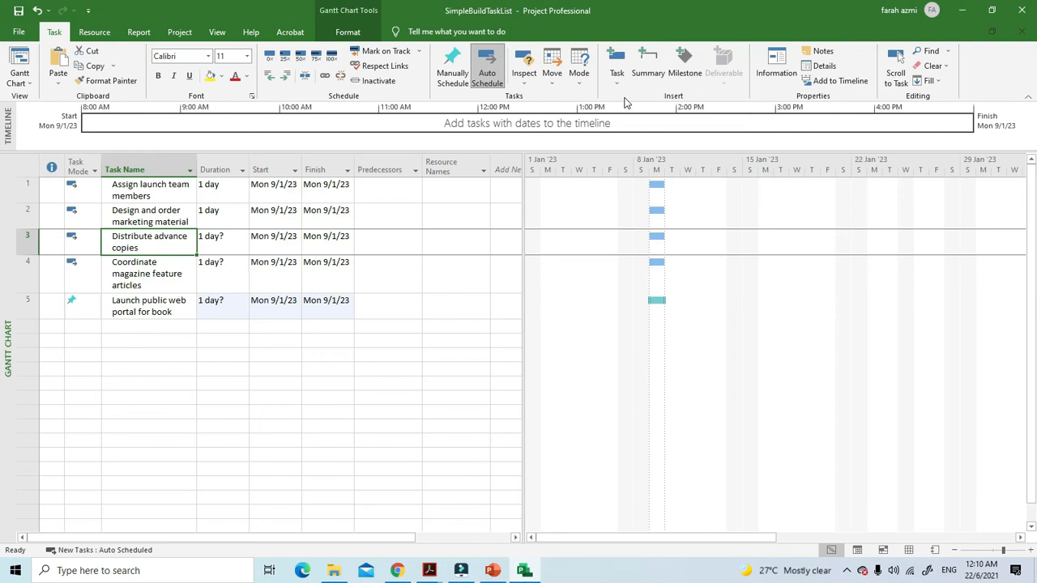
pyautogui.click(685, 72)
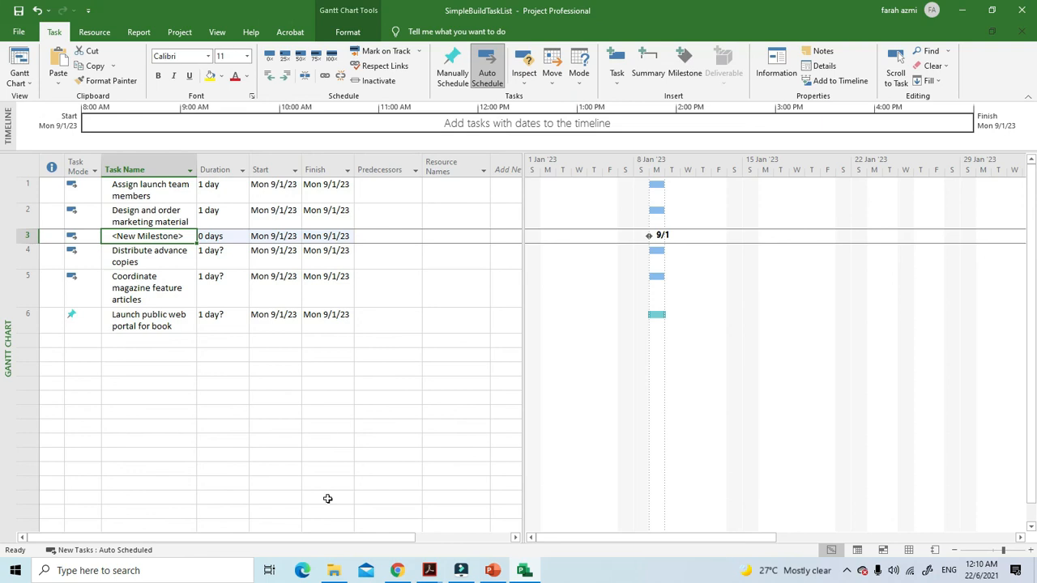
# Rename the new milestone above "Distribute advance copies" as "completed 1st stage"
pyautogui.doubleClick(169, 235)
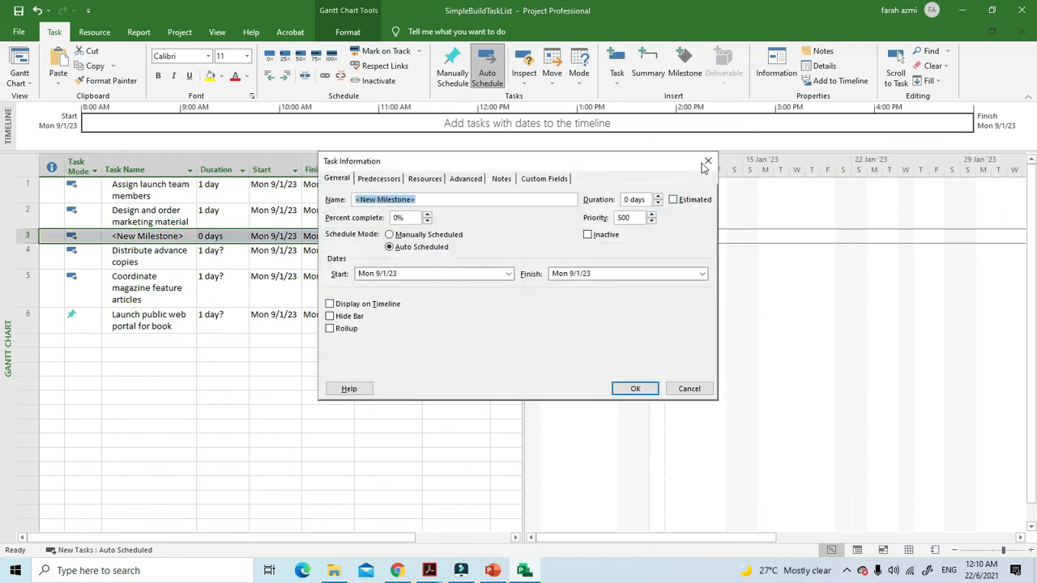
pyautogui.click(707, 162)
pyautogui.click(180, 235)
pyautogui.press('BackSpace')
pyautogui.press('BackSpace')
pyautogui.press('BackSpace')
pyautogui.press('BackSpace')
pyautogui.press('BackSpace')
pyautogui.press('BackSpace')
pyautogui.press('BackSpace')
pyautogui.press('BackSpace')
pyautogui.press('BackSpace')
pyautogui.press('BackSpace')
pyautogui.press('BackSpace')
pyautogui.press('BackSpace')
pyautogui.press('BackSpace')
pyautogui.press('BackSpace')
pyautogui.press('BackSpace')
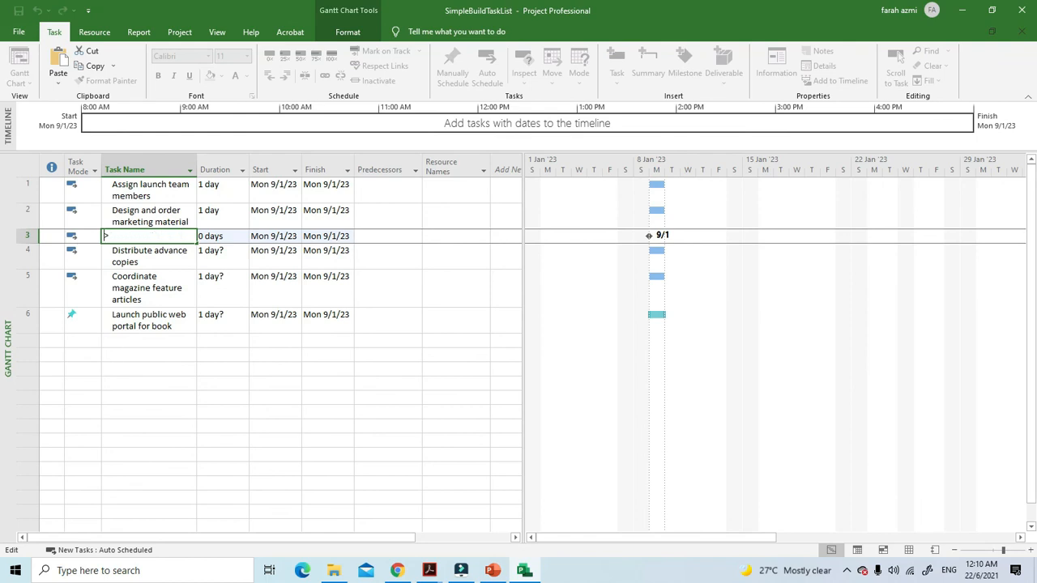
pyautogui.write('completed 1st stage')
pyautogui.click(194, 369)
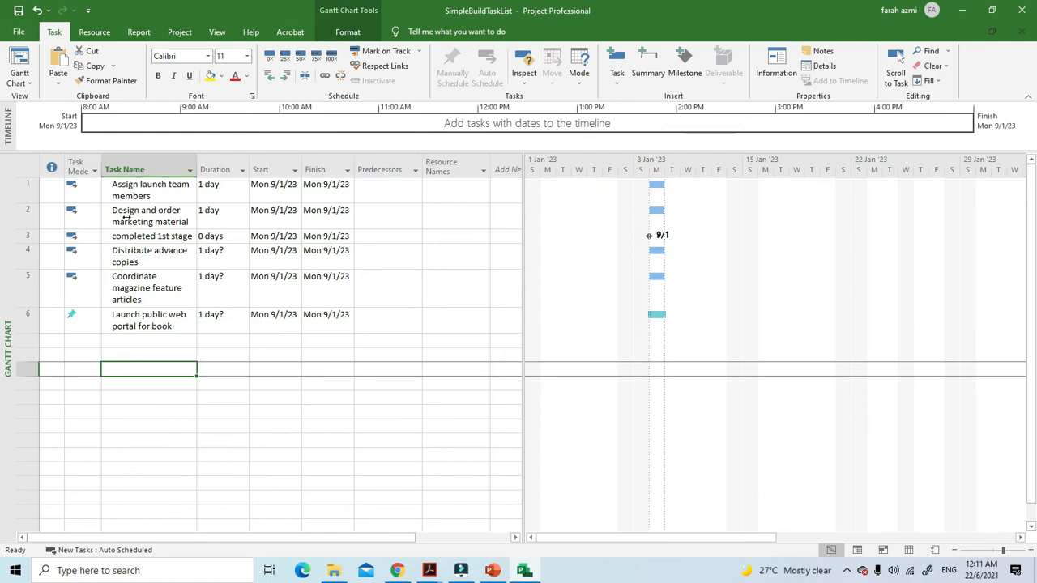
# Set the task mode of "Launch public web portal for book" back to Auto Scheduled
pyautogui.click(80, 319)
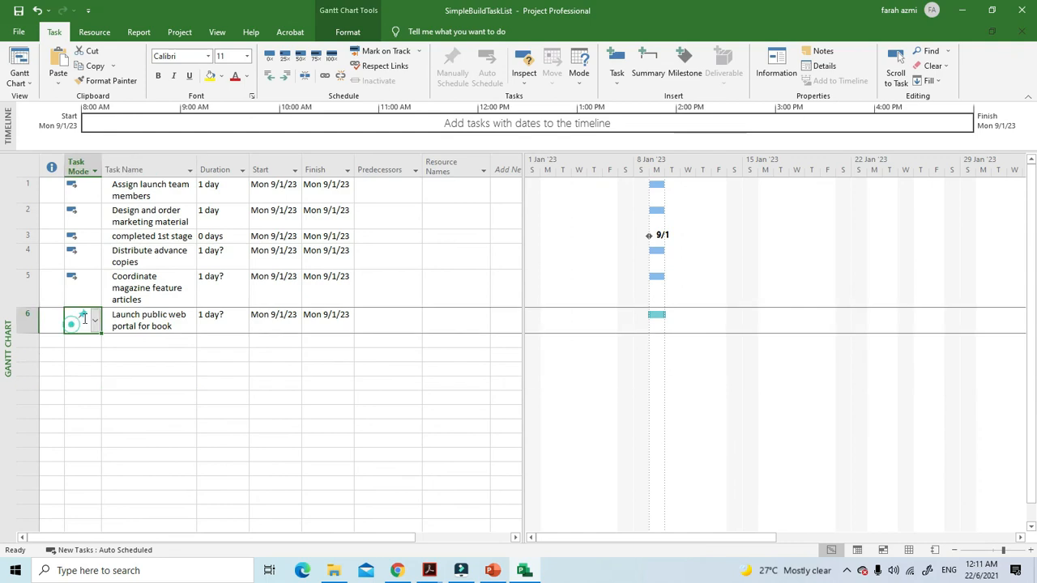
pyautogui.click(94, 321)
pyautogui.click(89, 347)
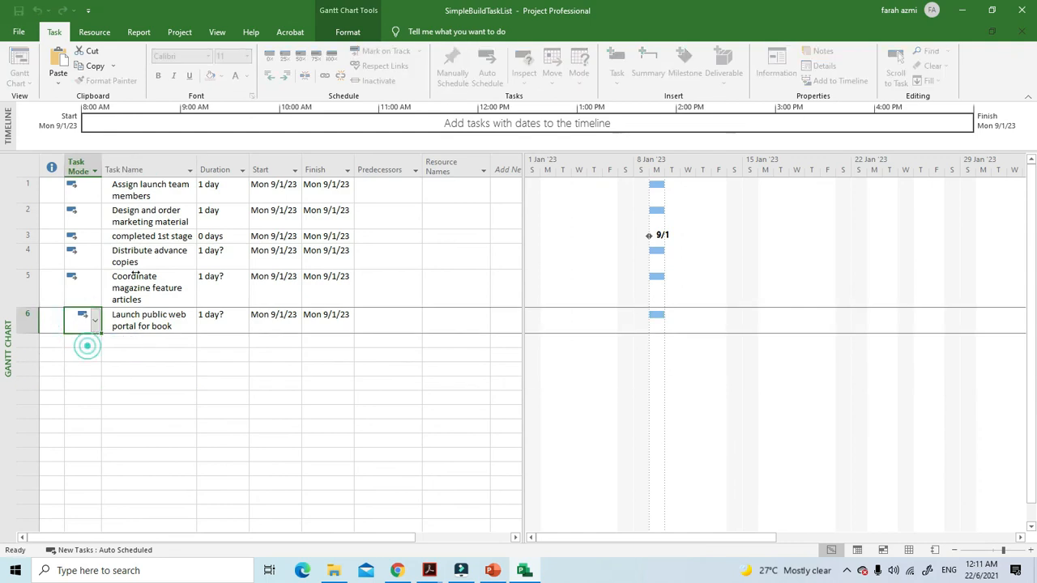
# Mark the task "Coordinate magazine feature articles" as a milestone in its advanced task information
pyautogui.click(162, 281)
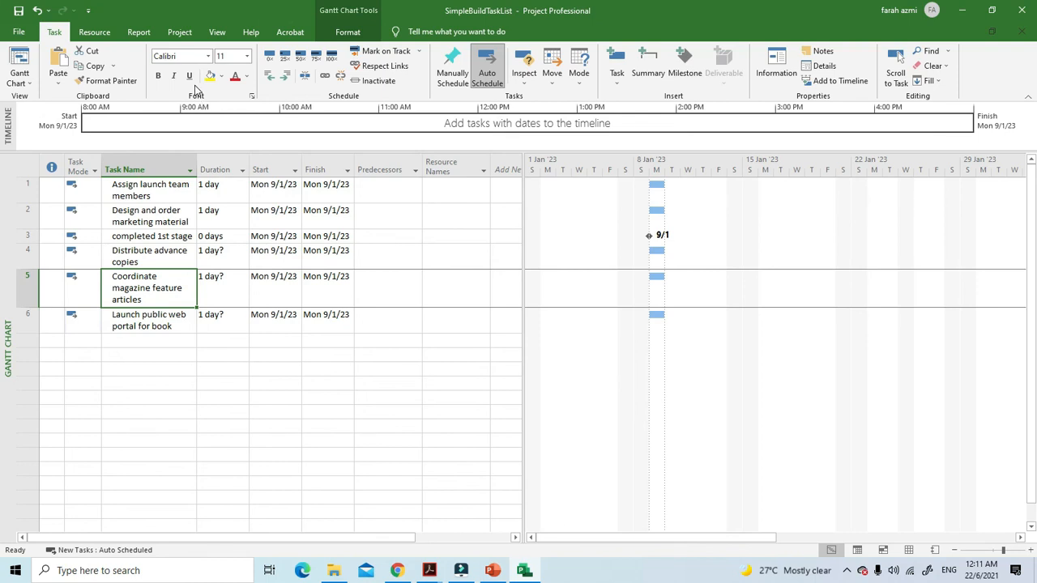
pyautogui.click(776, 63)
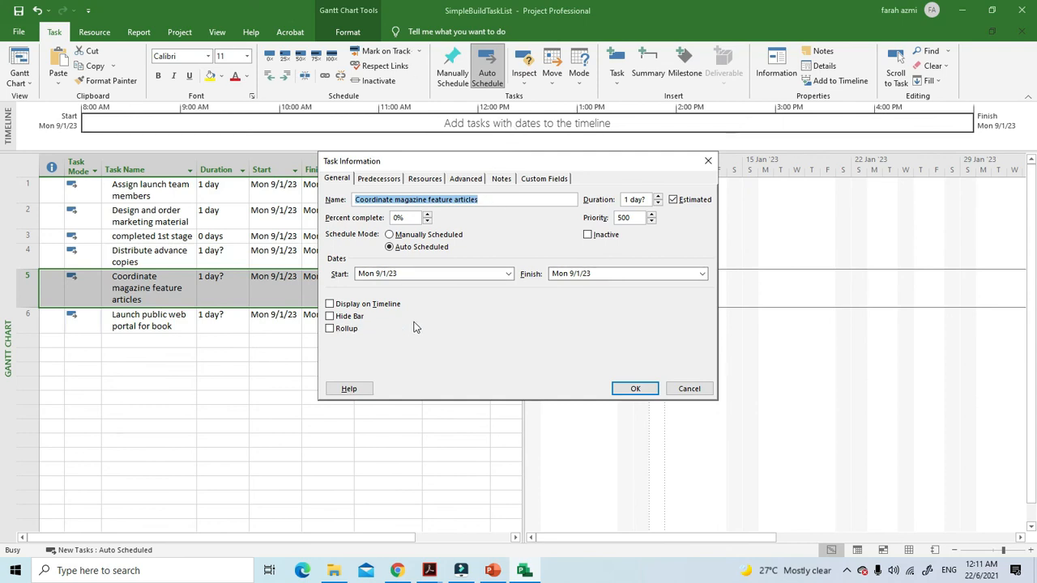
pyautogui.click(464, 180)
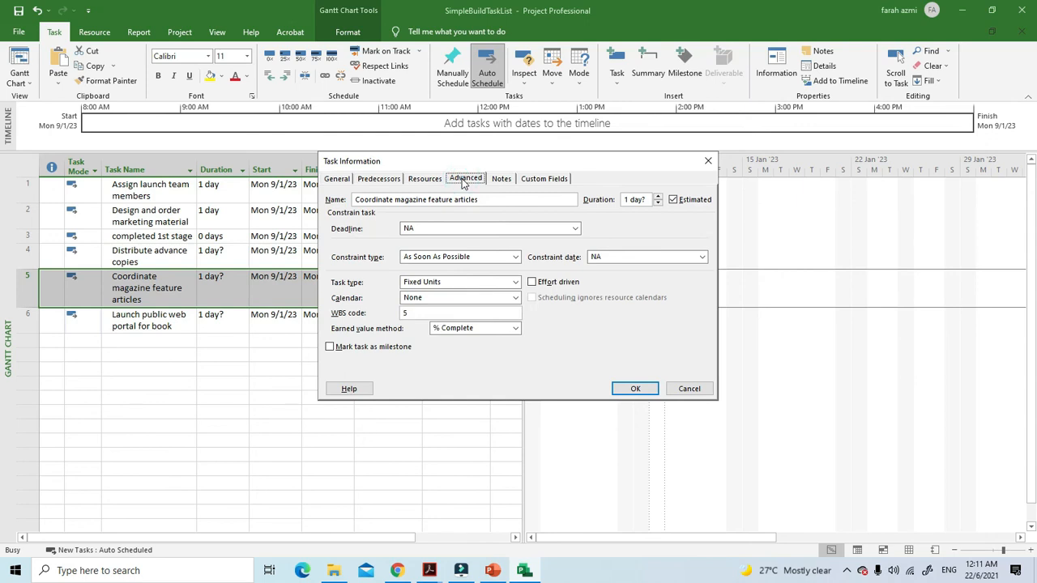
pyautogui.click(330, 349)
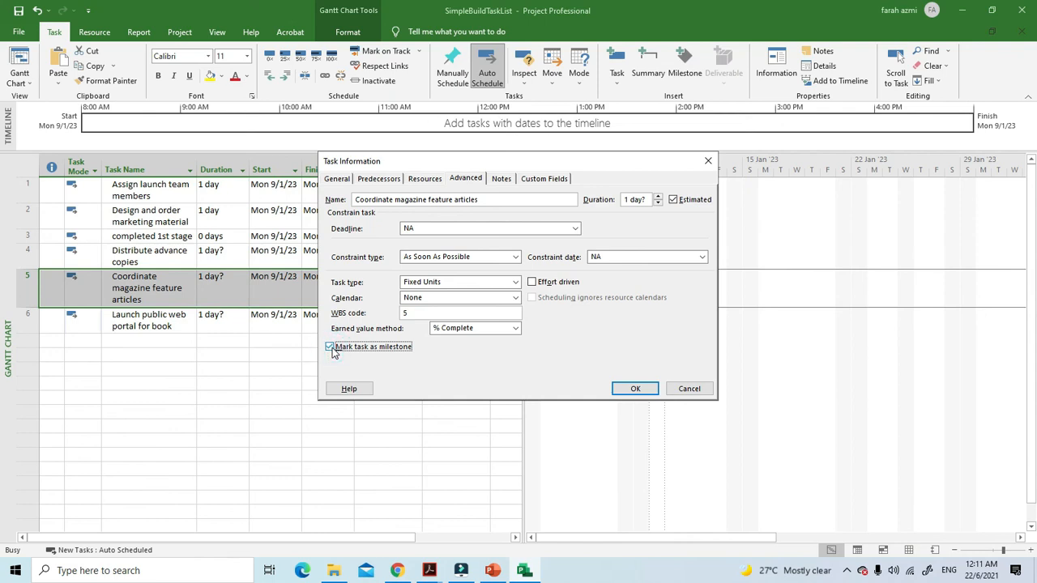
pyautogui.click(635, 389)
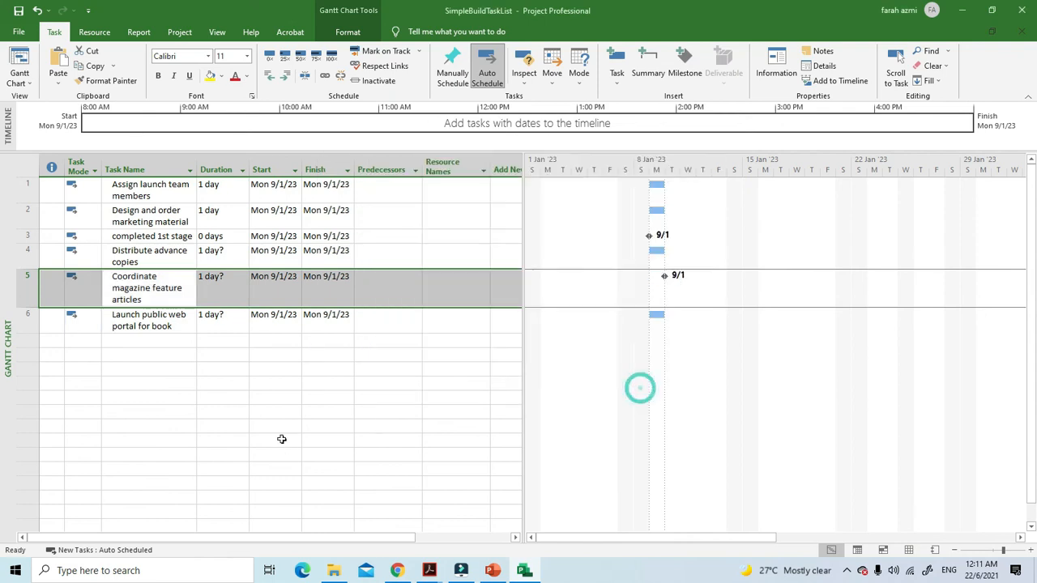
pyautogui.click(144, 292)
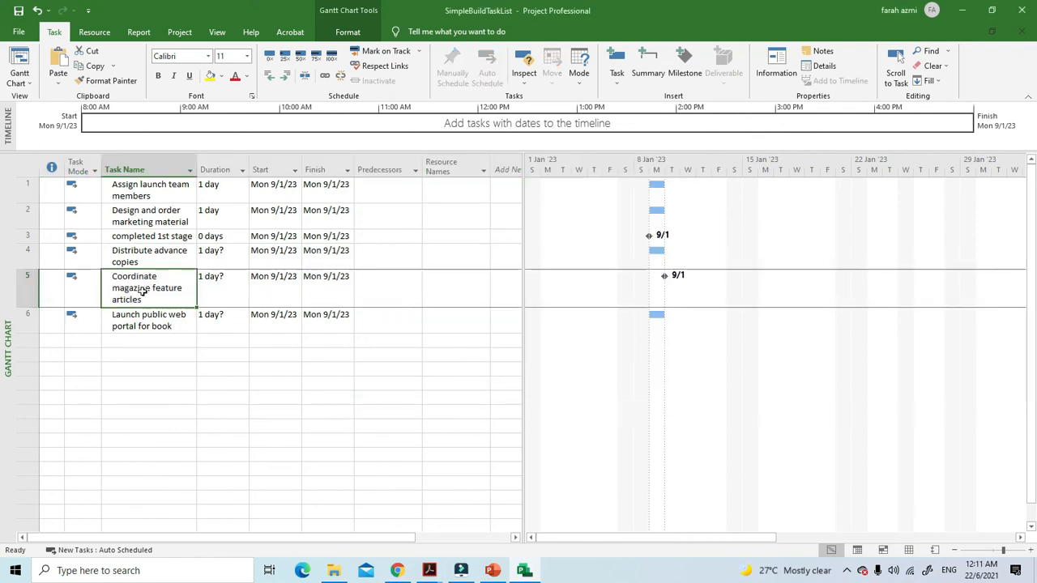
pyautogui.click(37, 285)
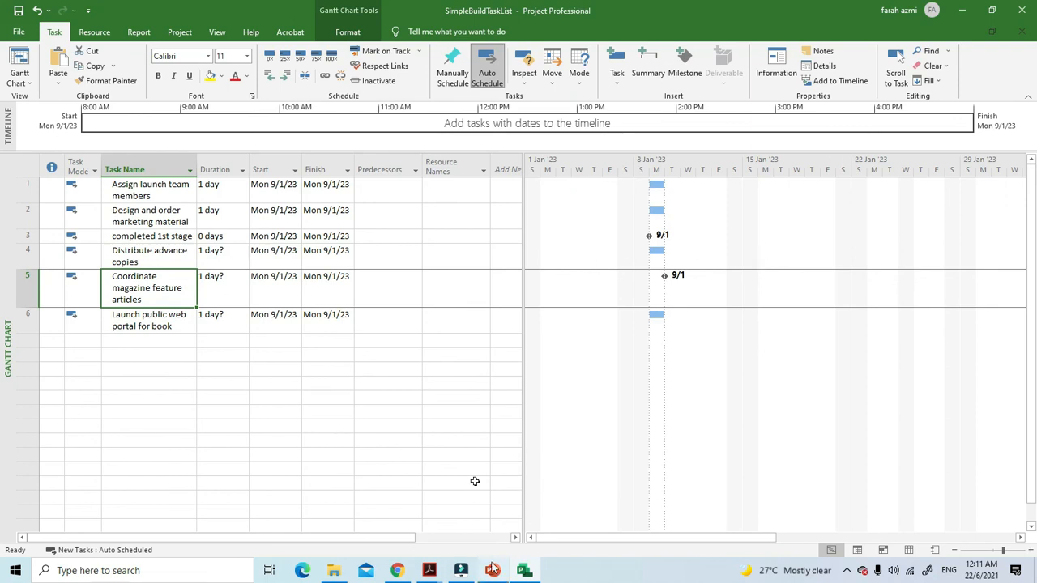
# Switch to the Module 3 PDF in Adobe Acrobat and read the "Create Summary Tasks to Outline the Plan" slide on page 21
pyautogui.moveTo(430, 573)
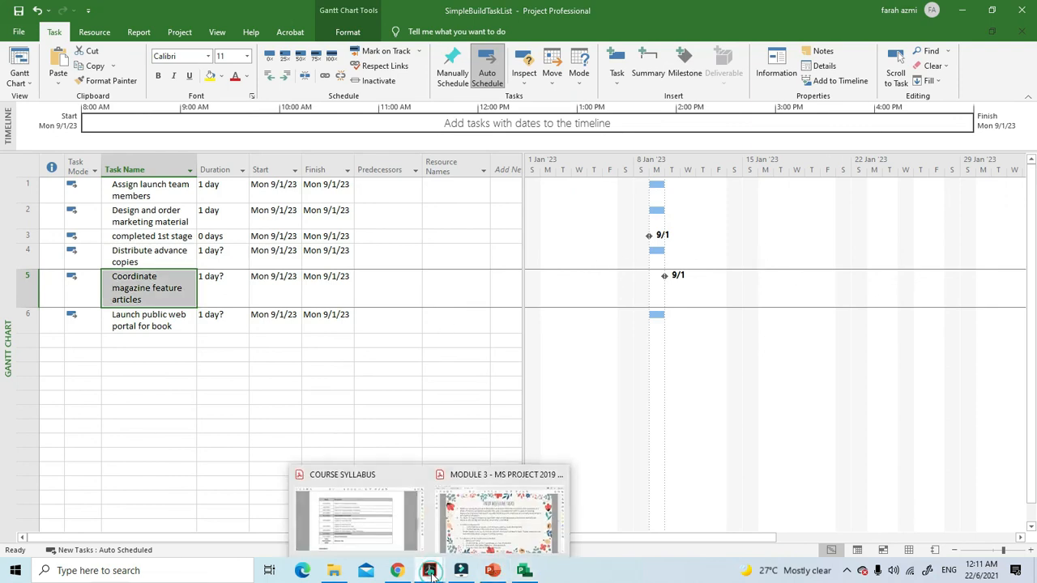
pyautogui.click(498, 523)
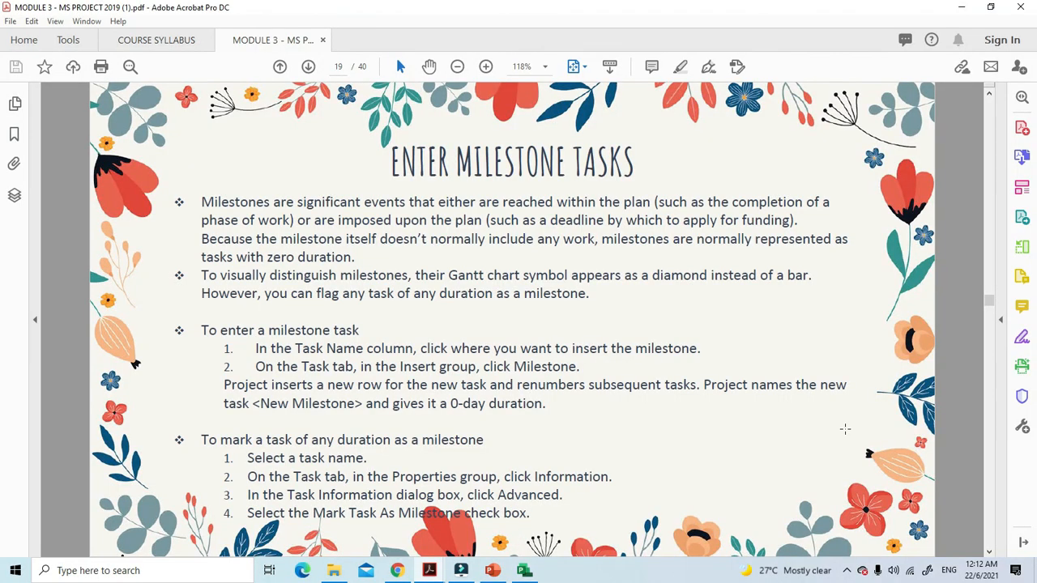
pyautogui.scroll(-1, 845, 429)
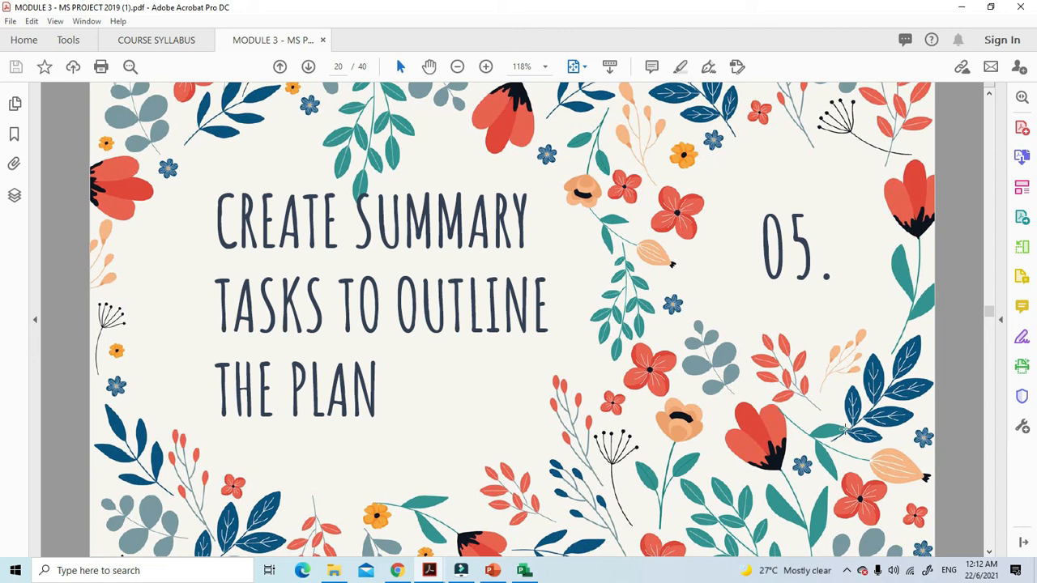
pyautogui.scroll(-1, 845, 430)
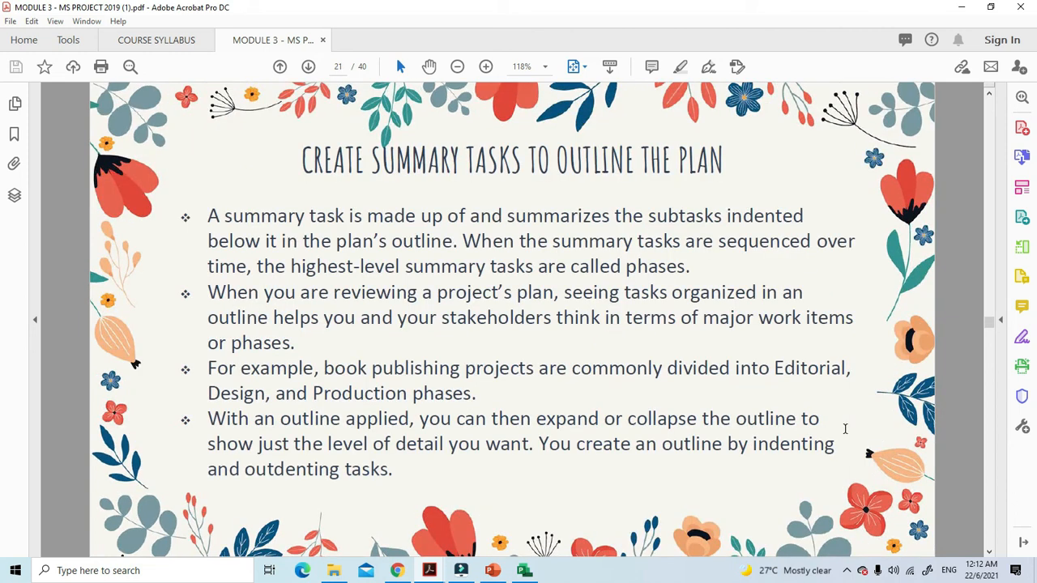